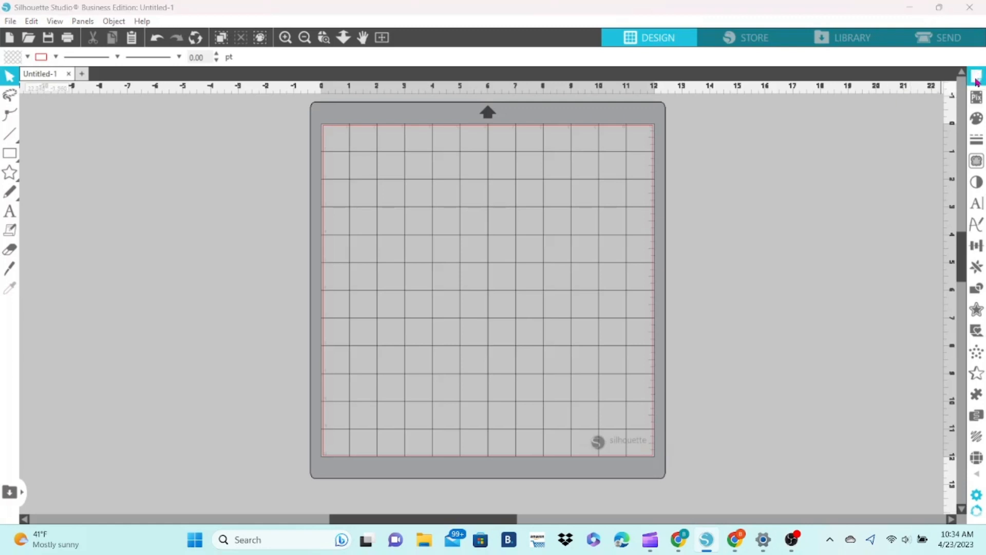
Step: Open the grid settings of the page setup
{"action": "left_click", "coordinate": [976, 79]}
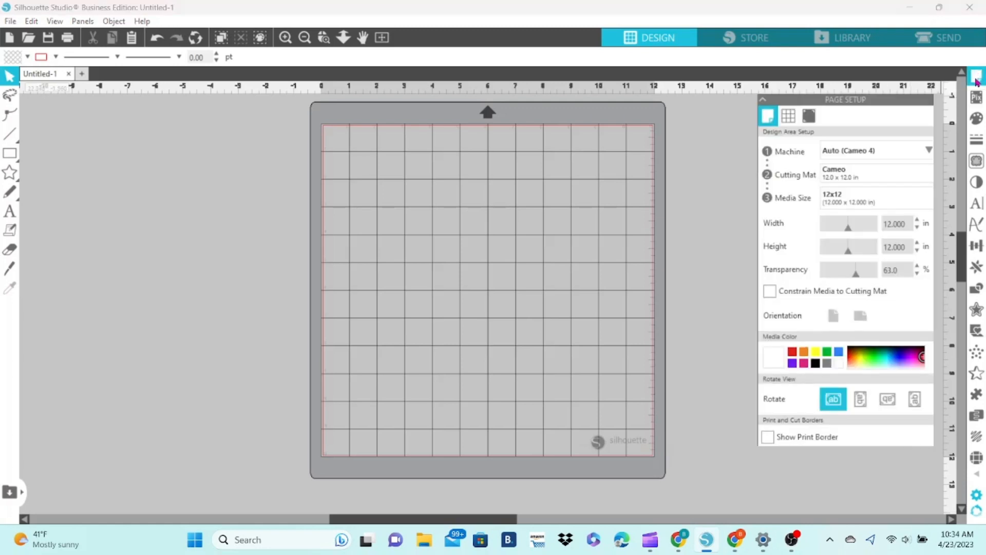
{"action": "left_click", "coordinate": [788, 119]}
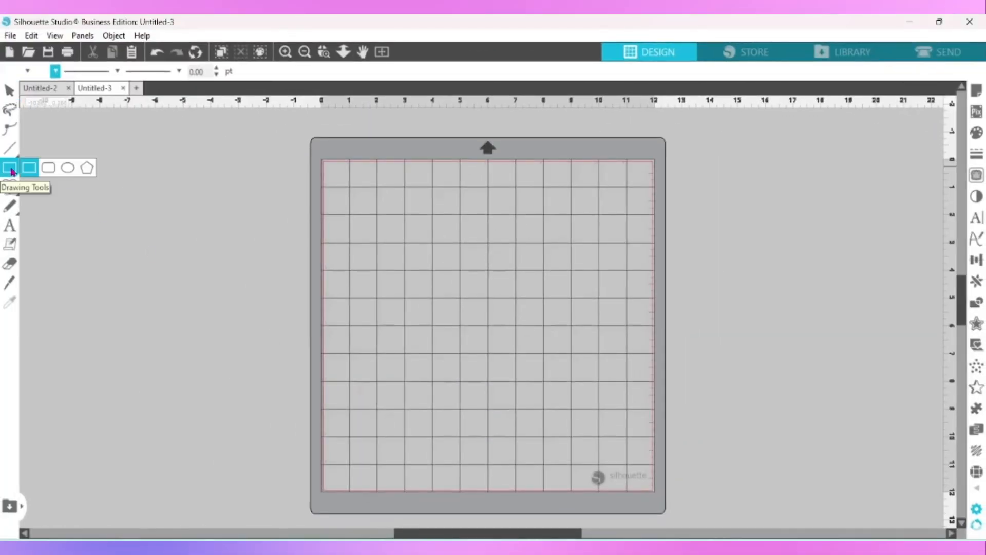
Step: Draw a square on the mat, sized to 10 by 10 in, and center it on the page
{"action": "left_click", "coordinate": [30, 167]}
{"action": "left_click_drag", "start_coordinate": [358, 209], "coordinate": [649, 444]}
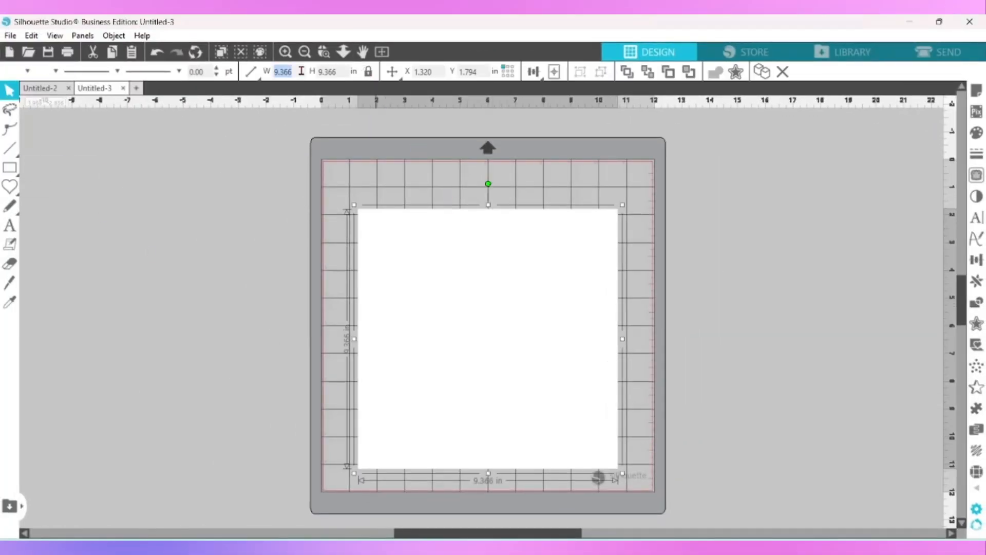
{"action": "type", "text": "10"}
{"action": "key", "text": "Return"}
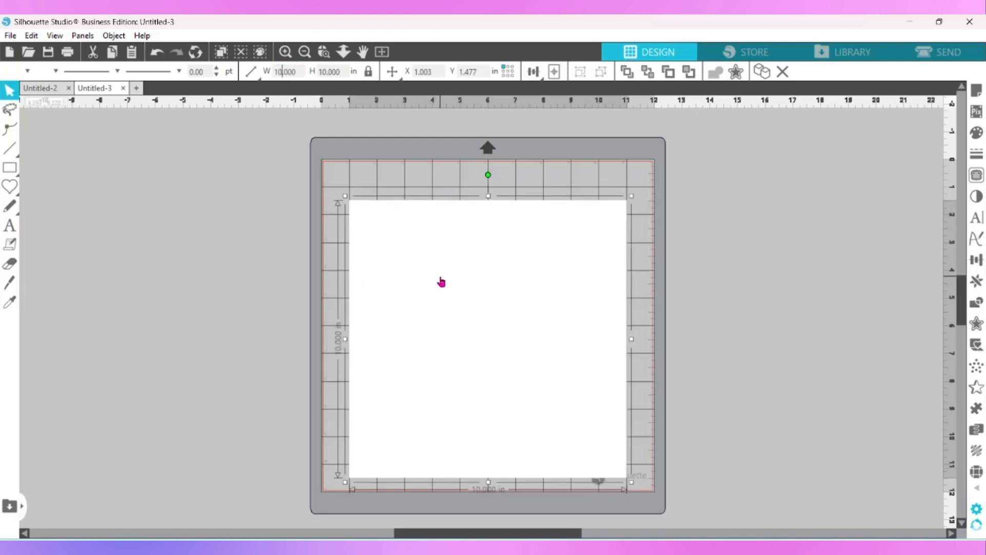
{"action": "left_click", "coordinate": [534, 72]}
{"action": "left_click", "coordinate": [577, 90]}
Step: Add the text lines "Excuse the" and "WEEDS," as separate objects in the empty area beside the mat
{"action": "left_click", "coordinate": [9, 225]}
{"action": "left_click", "coordinate": [108, 245]}
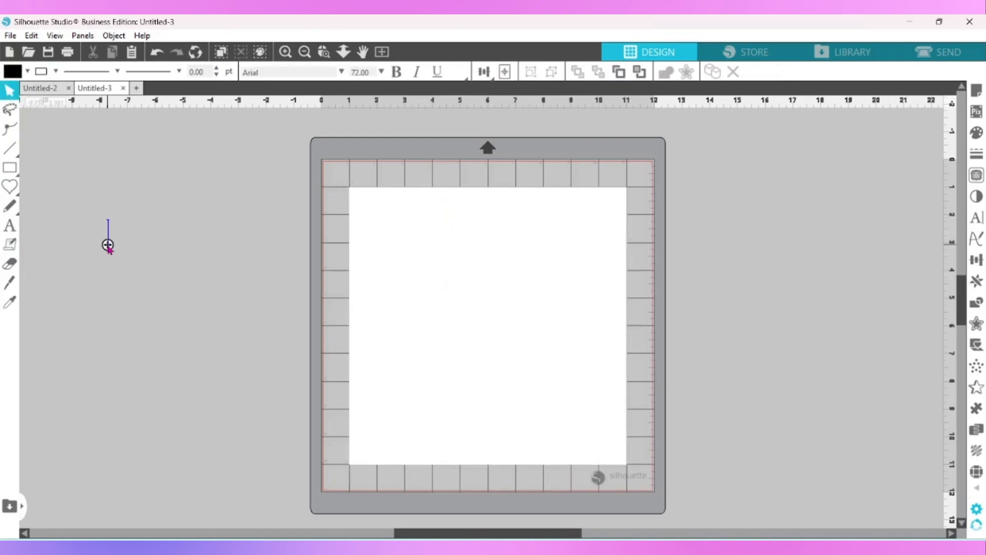
{"action": "type", "text": "Excuse the"}
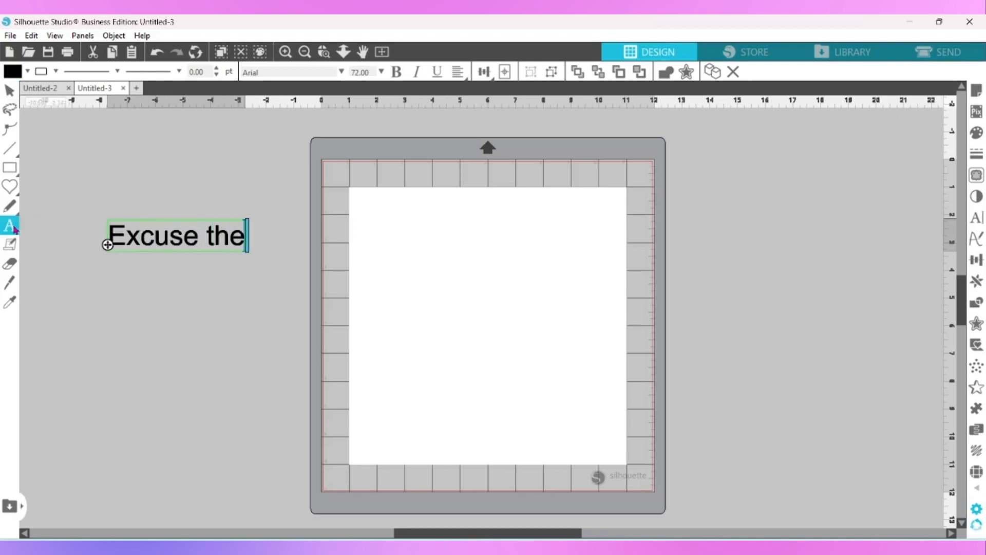
{"action": "left_click", "coordinate": [104, 288]}
{"action": "type", "text": "WEEDS,"}
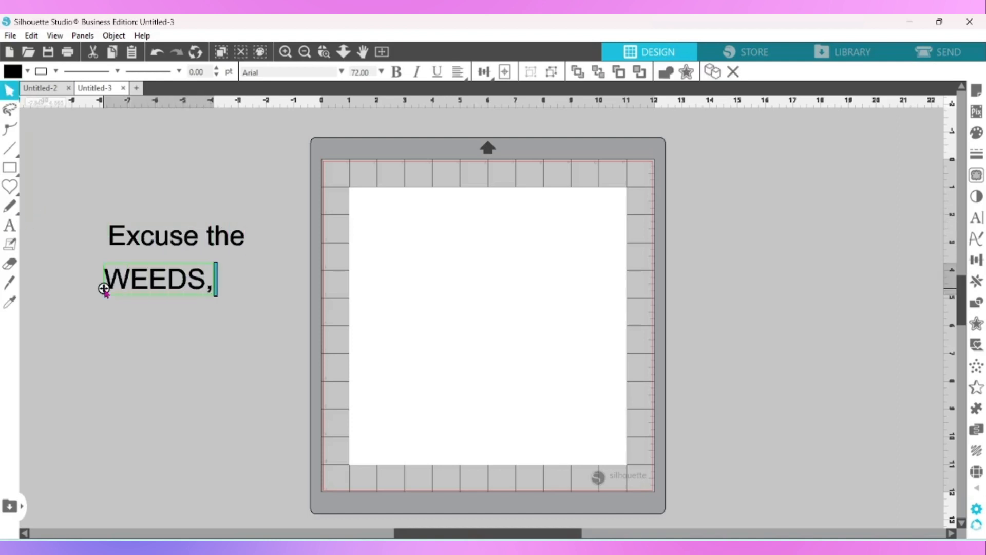
Step: Add the separate text lines "we're feeding the" and "BEES!" below "WEEDS,"
{"action": "left_click", "coordinate": [51, 274]}
{"action": "left_click", "coordinate": [104, 333]}
{"action": "type", "text": "we'"}
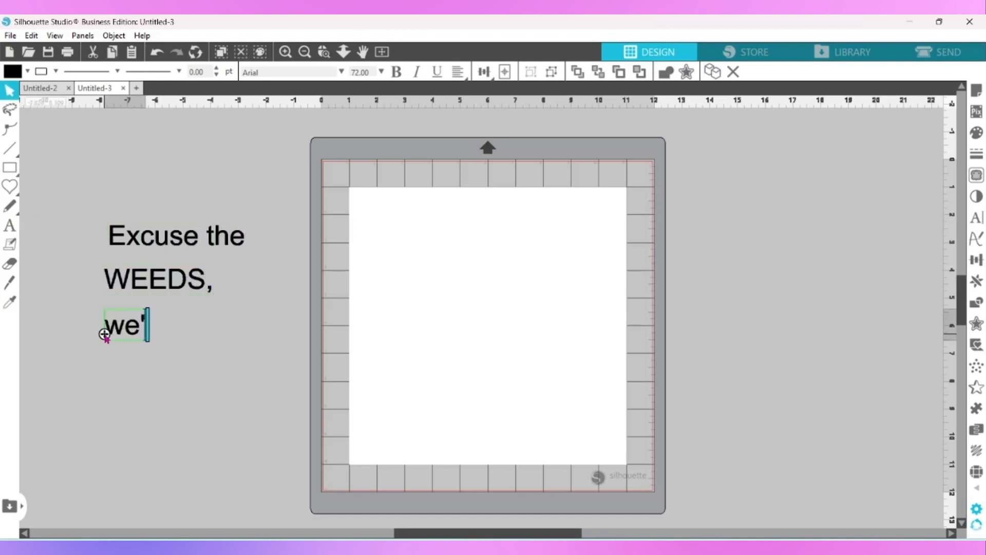
{"action": "type", "text": "re feeding the"}
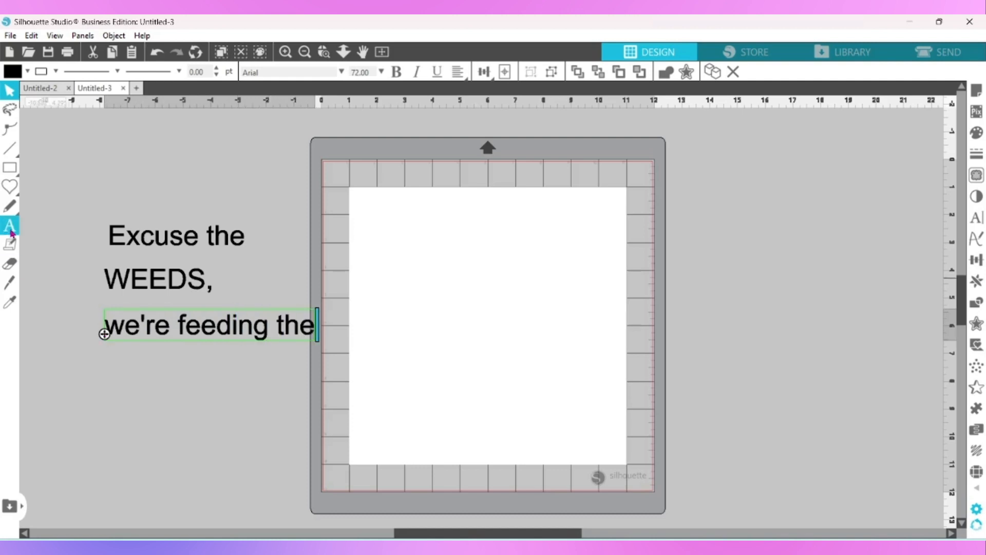
{"action": "left_click", "coordinate": [101, 376]}
{"action": "left_click", "coordinate": [102, 376]}
{"action": "type", "text": "BEES!"}
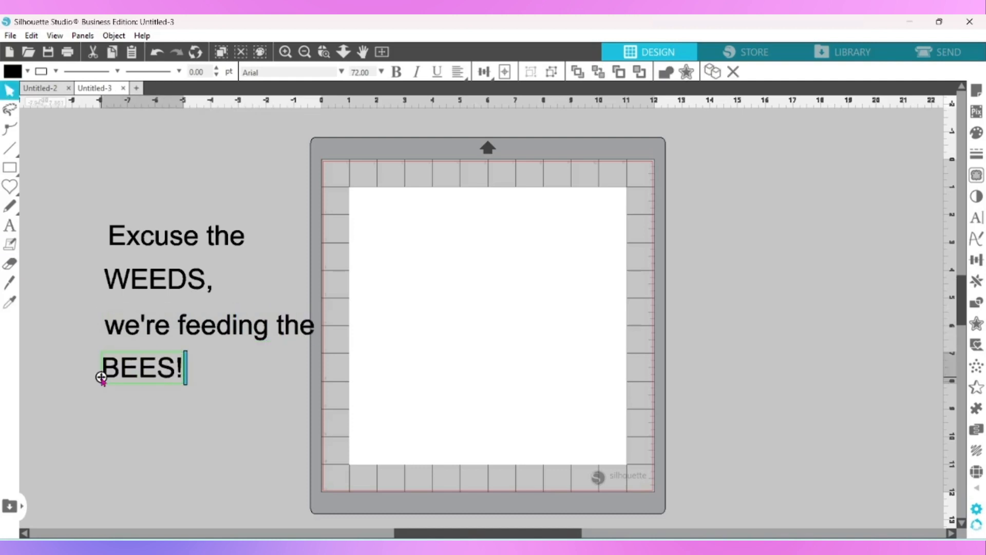
Step: Select the "Excuse the" and "we're feeding the" lines together and open their text style settings
{"action": "left_click", "coordinate": [190, 249]}
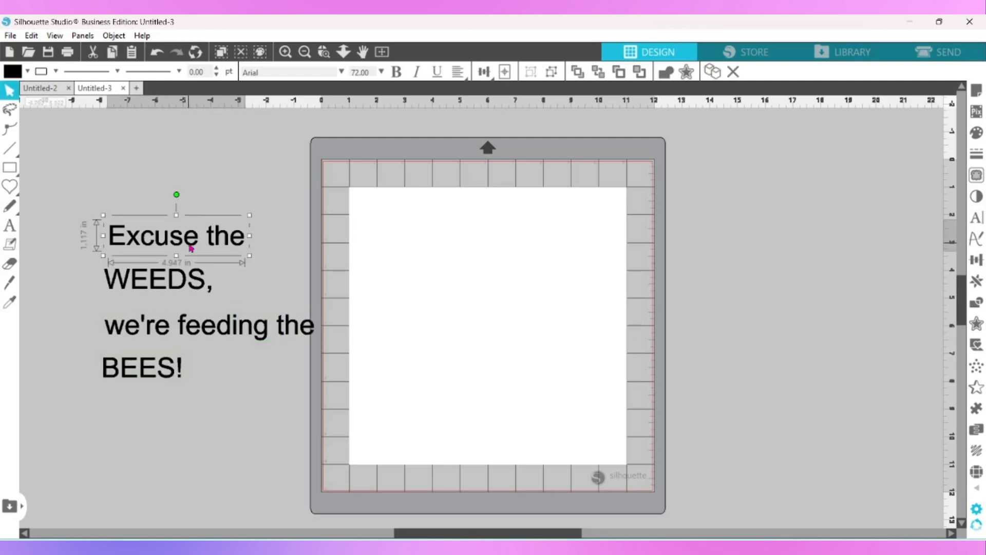
{"action": "left_click", "coordinate": [229, 331], "text": "shift"}
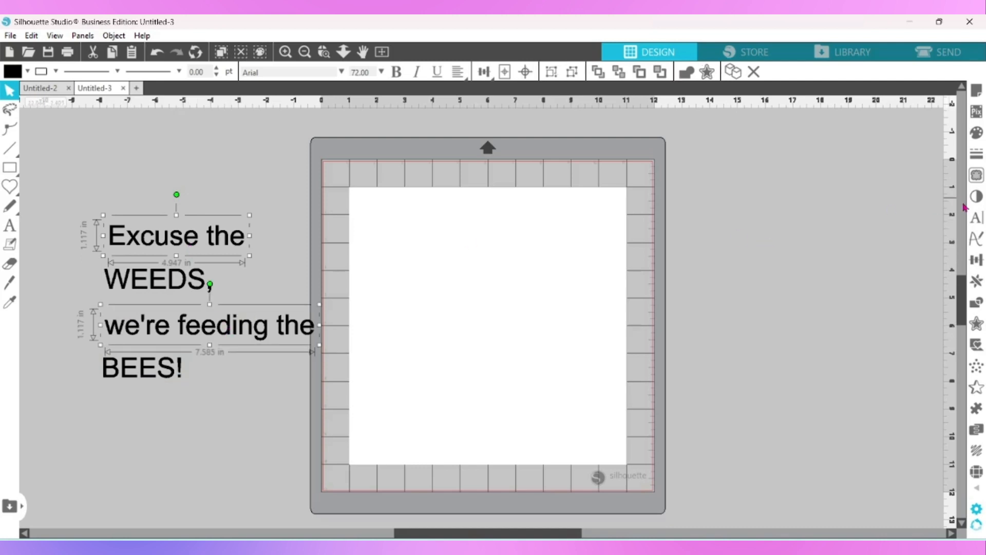
{"action": "left_click", "coordinate": [976, 219]}
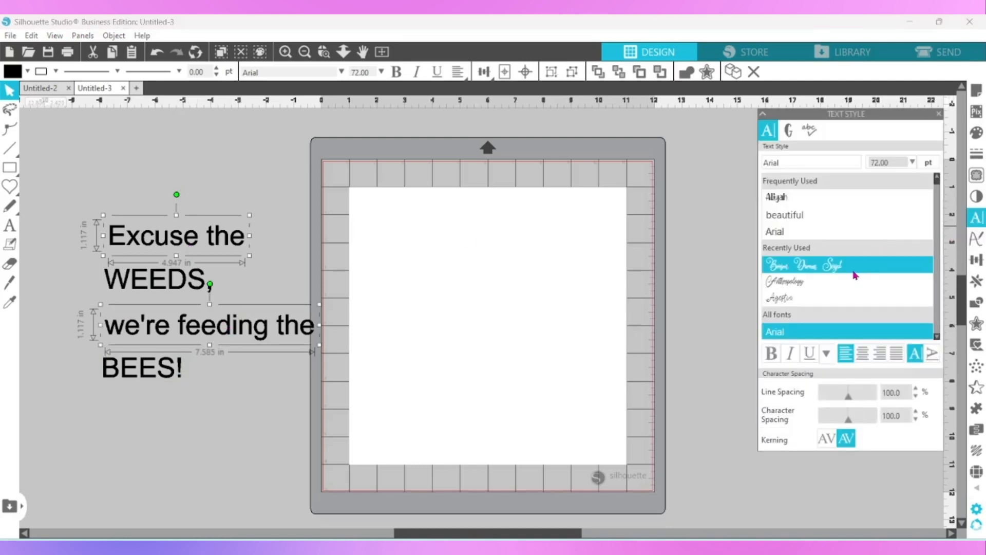
Step: Try the Berson Dream Script, Autumn Beauty, Autumn Holiday and Baby Love fonts on the two selected lines
{"action": "left_click", "coordinate": [854, 275]}
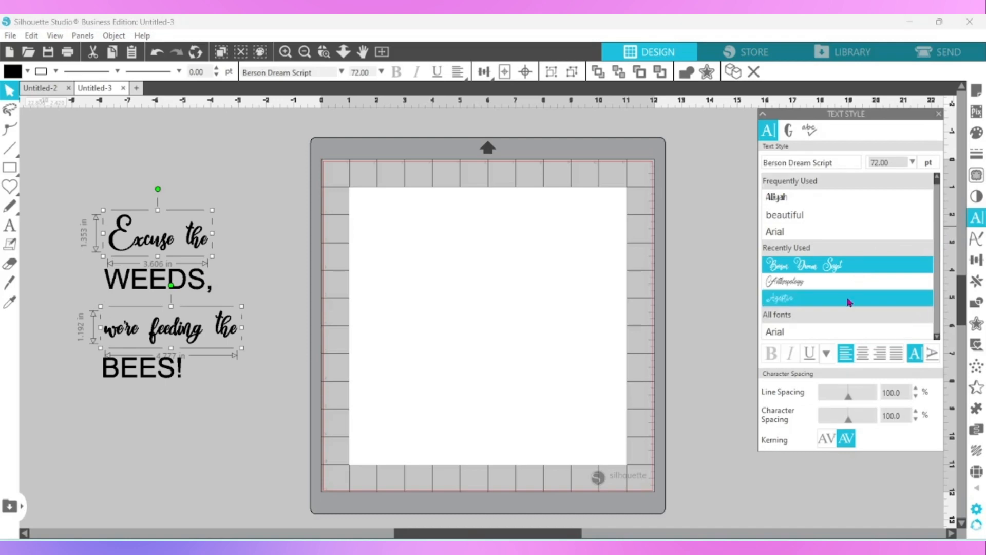
{"action": "scroll", "coordinate": [842, 280], "scroll_direction": "down", "scroll_amount": 5}
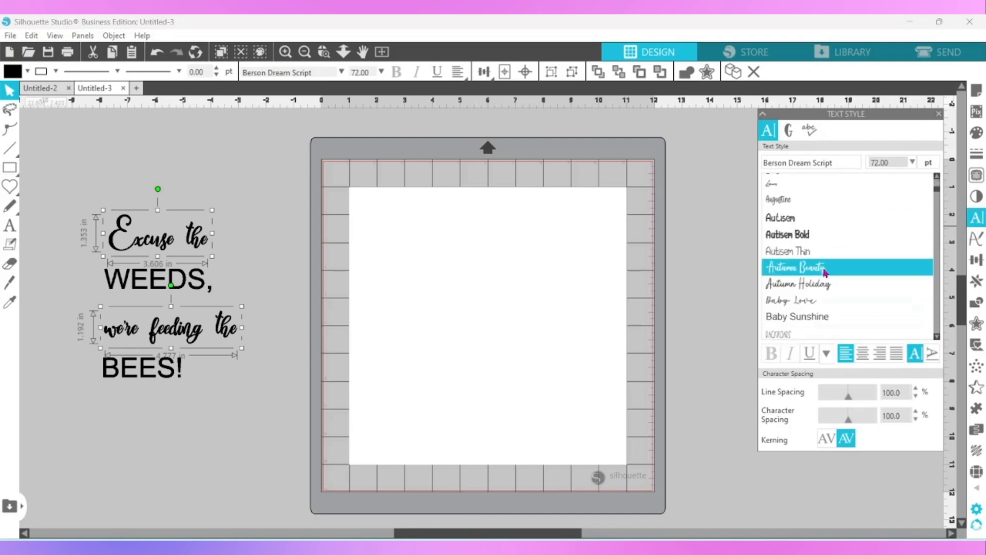
{"action": "left_click", "coordinate": [825, 269]}
{"action": "left_click", "coordinate": [826, 286]}
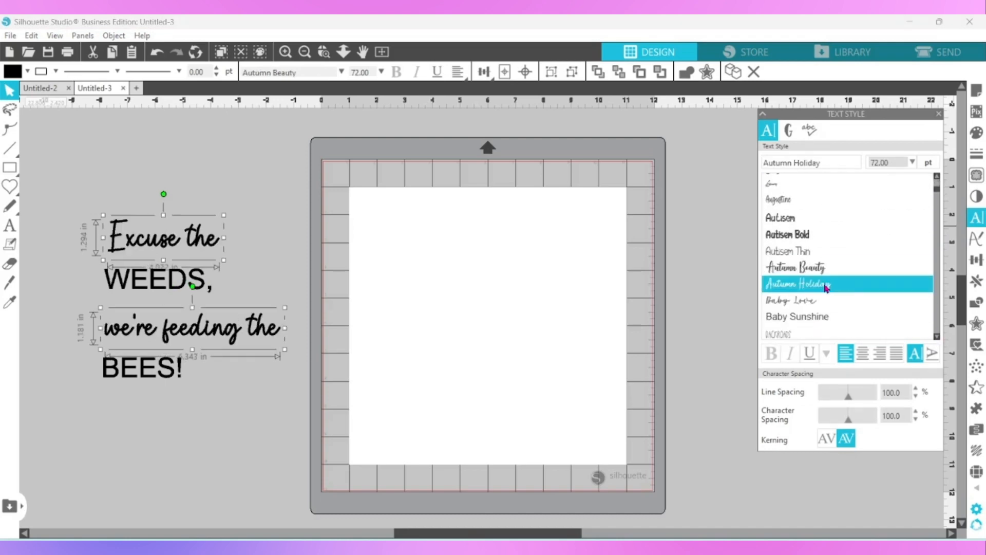
{"action": "left_click", "coordinate": [826, 301]}
Step: Set the two selected lines to the Beach Wahyu font and move them onto the white square
{"action": "scroll", "coordinate": [824, 285], "scroll_direction": "down", "scroll_amount": 5}
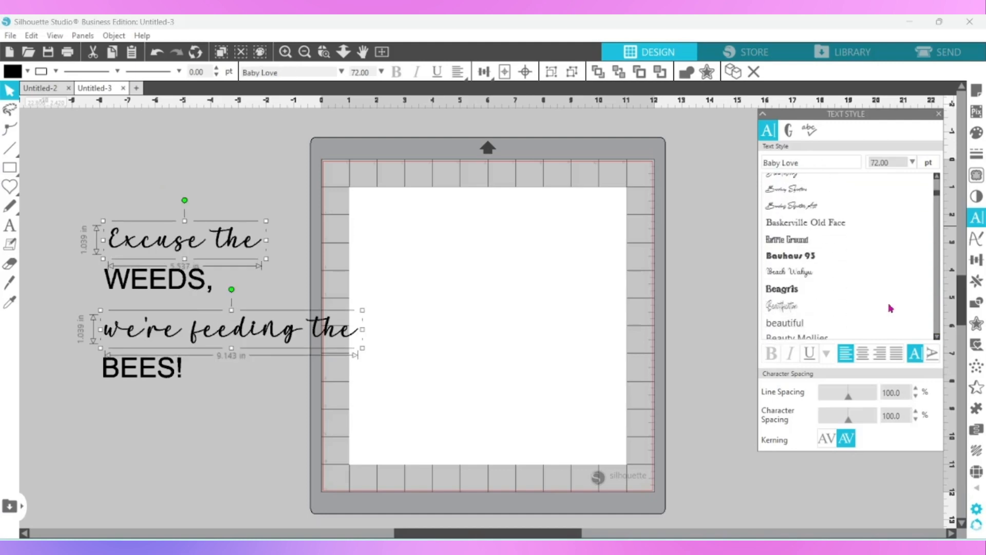
{"action": "left_click", "coordinate": [825, 282]}
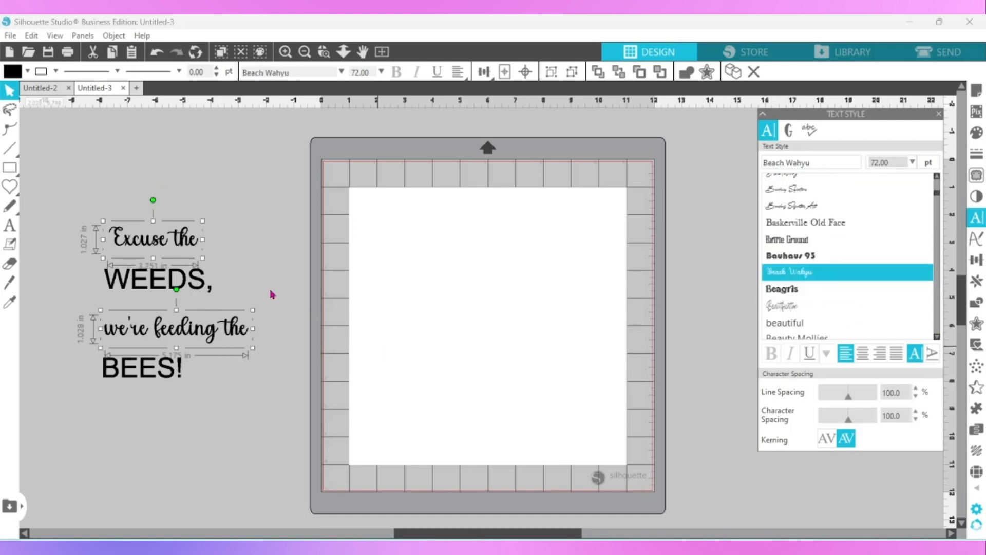
{"action": "left_click_drag", "start_coordinate": [195, 247], "coordinate": [483, 227]}
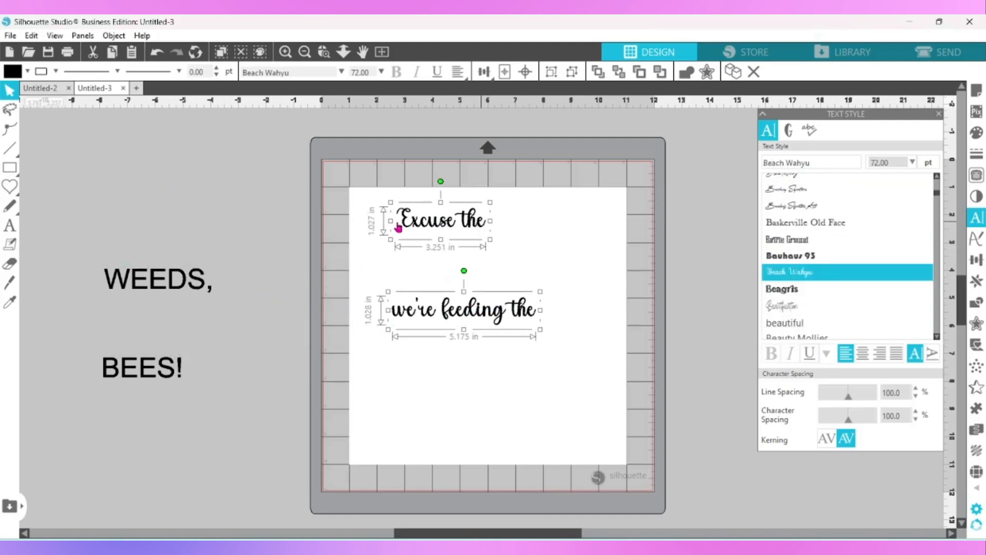
Step: Set the font of "WEEDS," and "BEES!" to PN Boogie Woogie
{"action": "left_click_drag", "start_coordinate": [64, 229], "coordinate": [186, 411]}
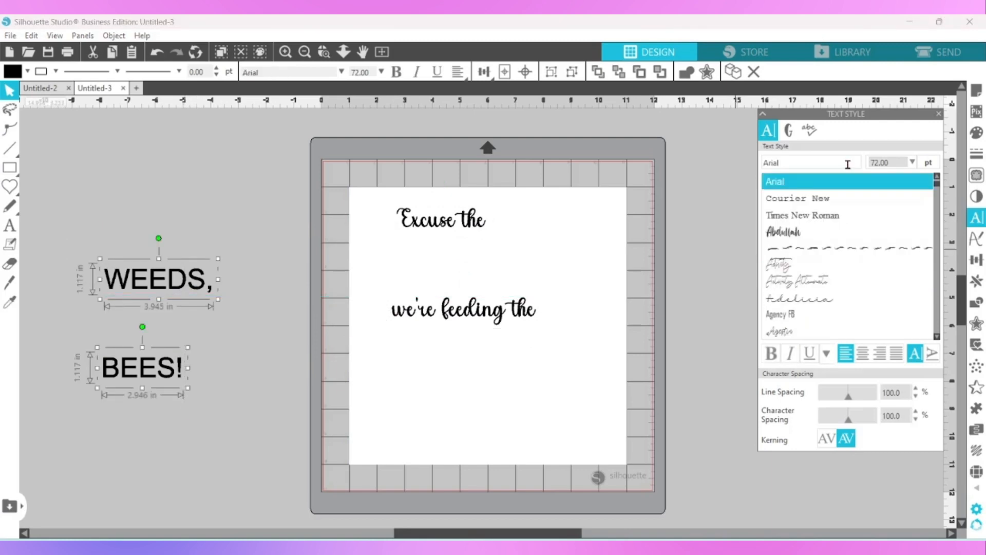
{"action": "type", "text": "pn Boogie Woogie"}
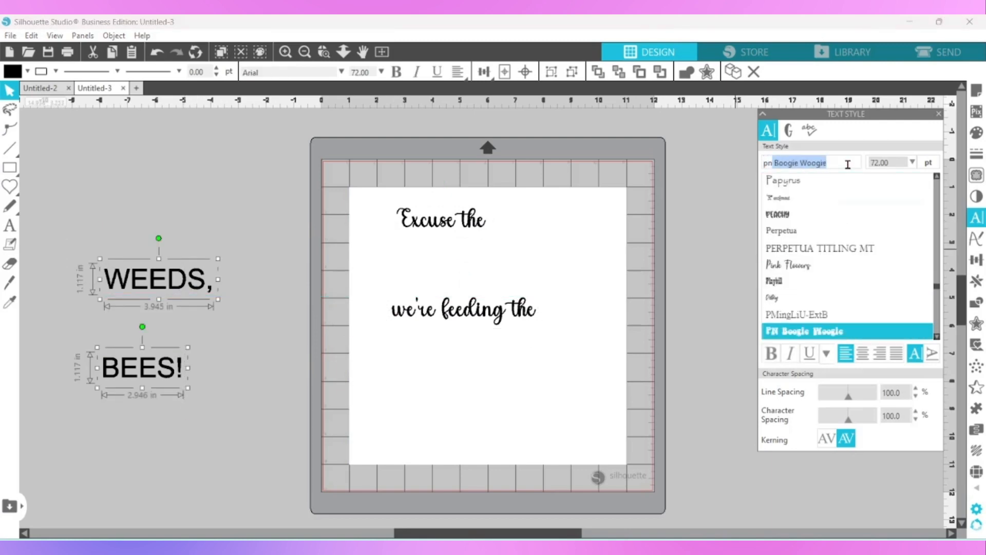
{"action": "key", "text": "Return"}
{"action": "left_click", "coordinate": [246, 304]}
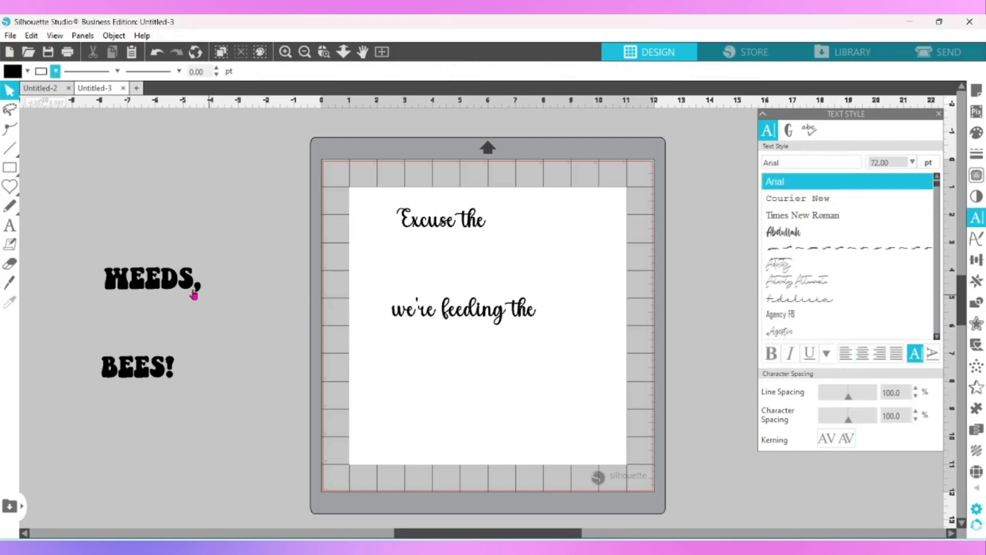
Step: Move "WEEDS," below "Excuse the" and "BEES!" below "we're feeding the" on the white square
{"action": "left_click_drag", "start_coordinate": [157, 283], "coordinate": [445, 255]}
{"action": "left_click", "coordinate": [251, 318]}
{"action": "left_click_drag", "start_coordinate": [160, 380], "coordinate": [453, 347]}
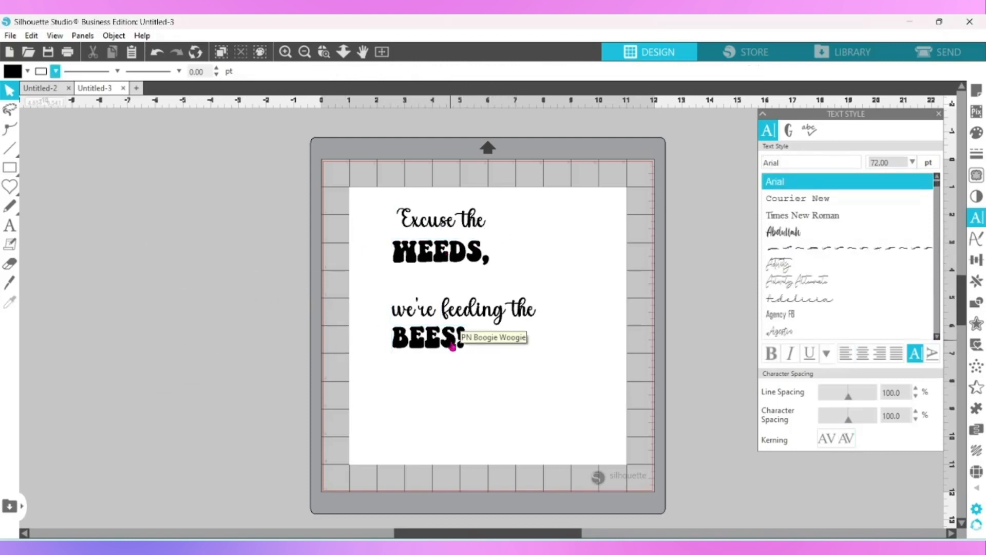
Step: Move "WEEDS," and "BEES!" together to the square's left edge and enlarge them to about 8.97 in and 6.73 in wide
{"action": "left_click", "coordinate": [452, 347]}
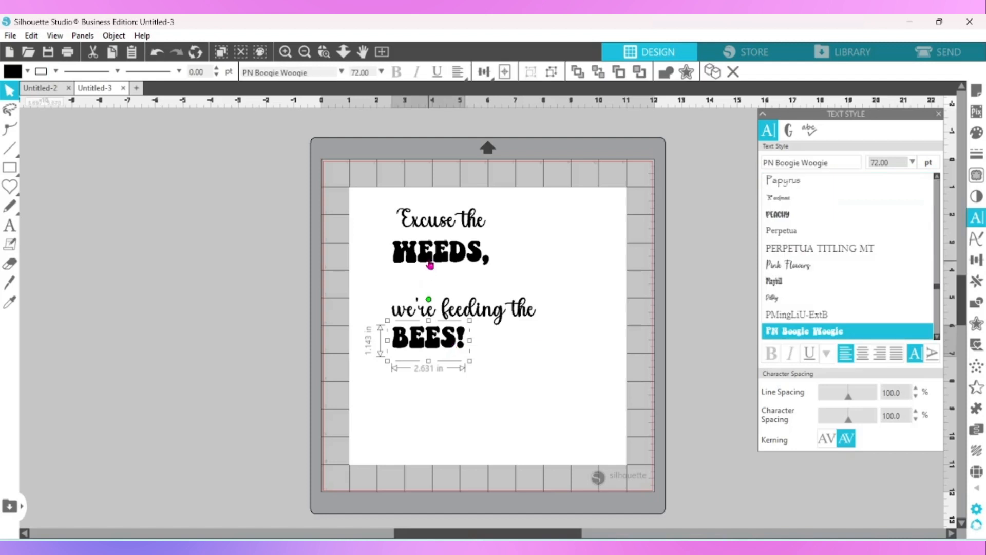
{"action": "left_click", "coordinate": [430, 265], "text": "shift"}
{"action": "left_click_drag", "start_coordinate": [429, 265], "coordinate": [392, 262]}
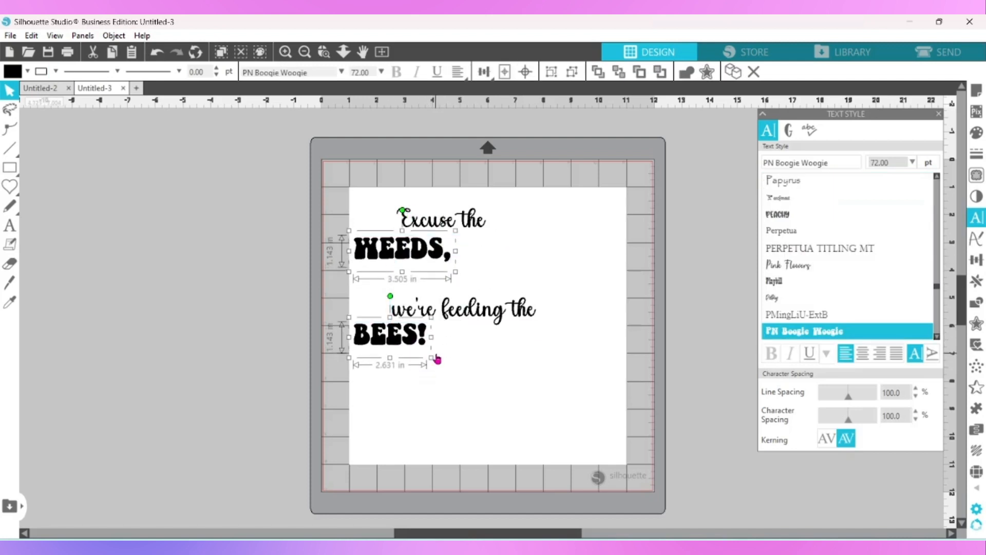
{"action": "left_click_drag", "start_coordinate": [430, 358], "coordinate": [547, 408]}
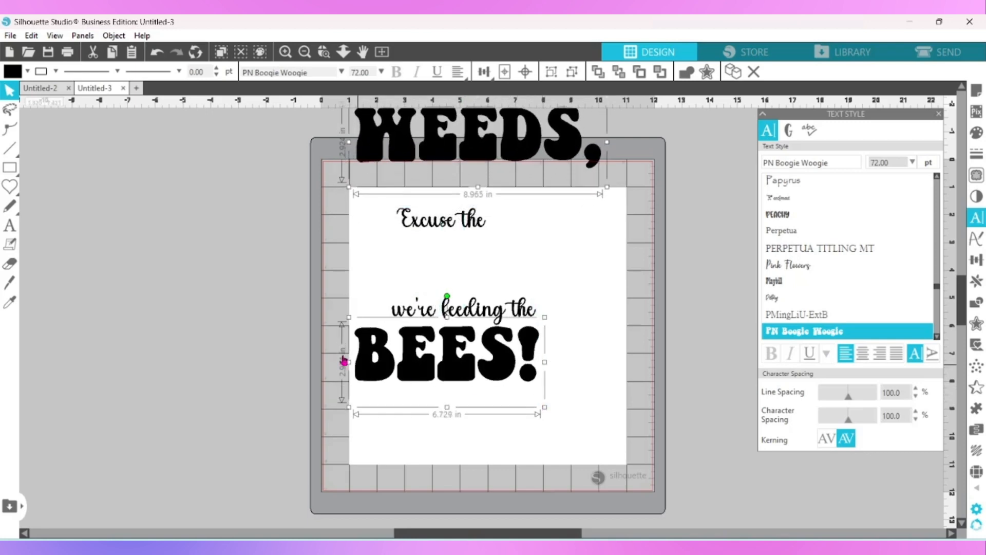
Step: Move "WEEDS," between the two script lines and line up the left edge of "BEES!" with it
{"action": "left_click", "coordinate": [315, 346]}
{"action": "left_click_drag", "start_coordinate": [403, 153], "coordinate": [421, 279]}
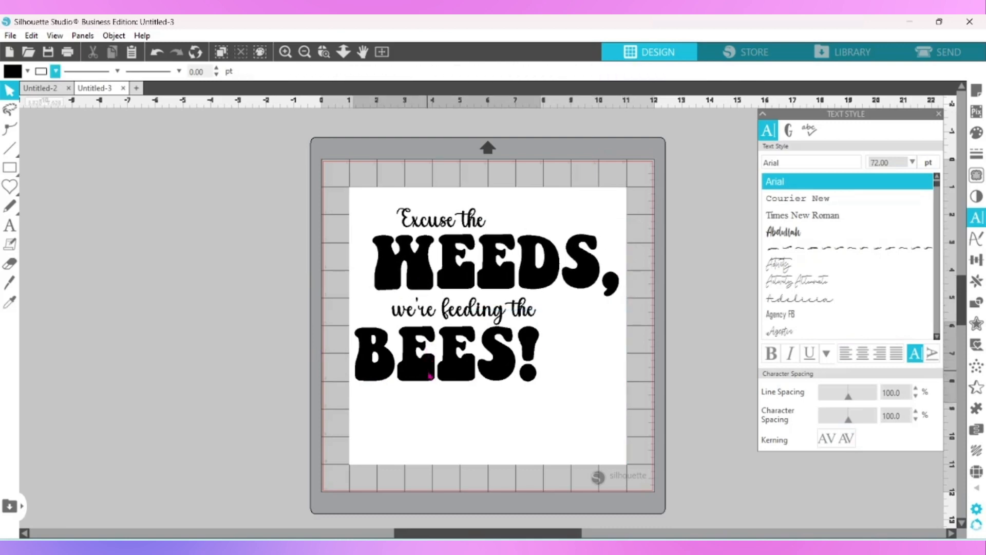
{"action": "left_click_drag", "start_coordinate": [431, 374], "coordinate": [447, 374]}
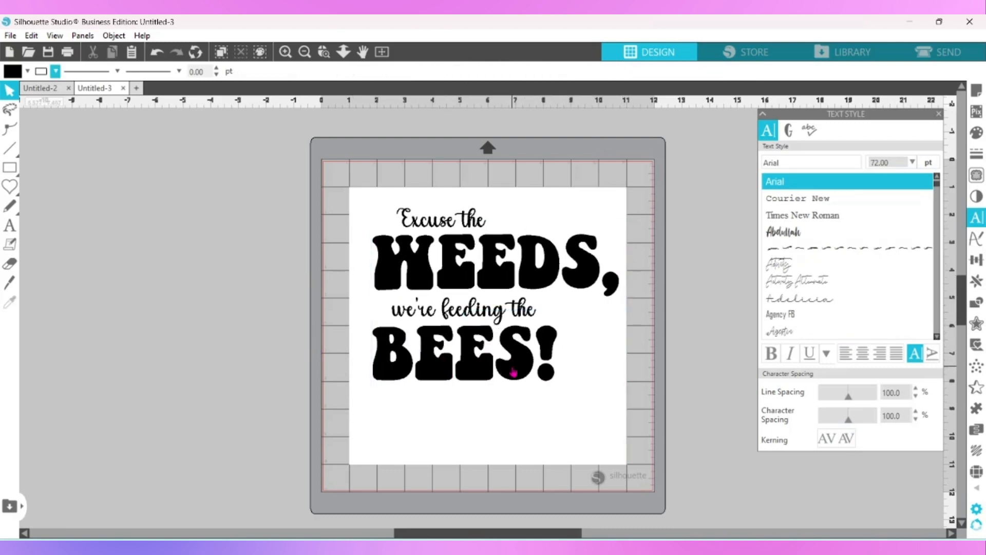
Step: Widen the letter spacing of "BEES!" until the word is about 8.95 in wide, matching "WEEDS,"
{"action": "left_click", "coordinate": [546, 361]}
{"action": "left_click_drag", "start_coordinate": [563, 366], "coordinate": [624, 369]}
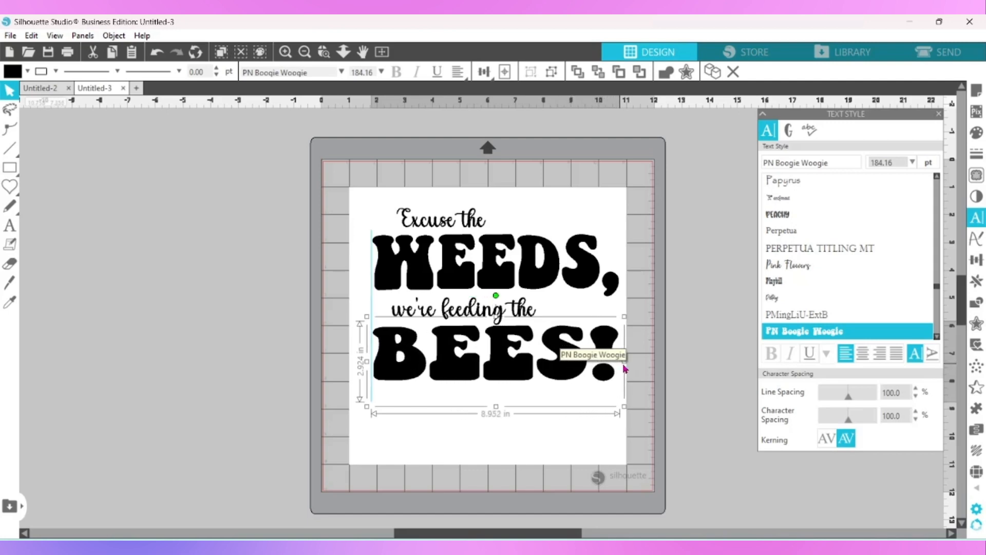
{"action": "left_click", "coordinate": [652, 359]}
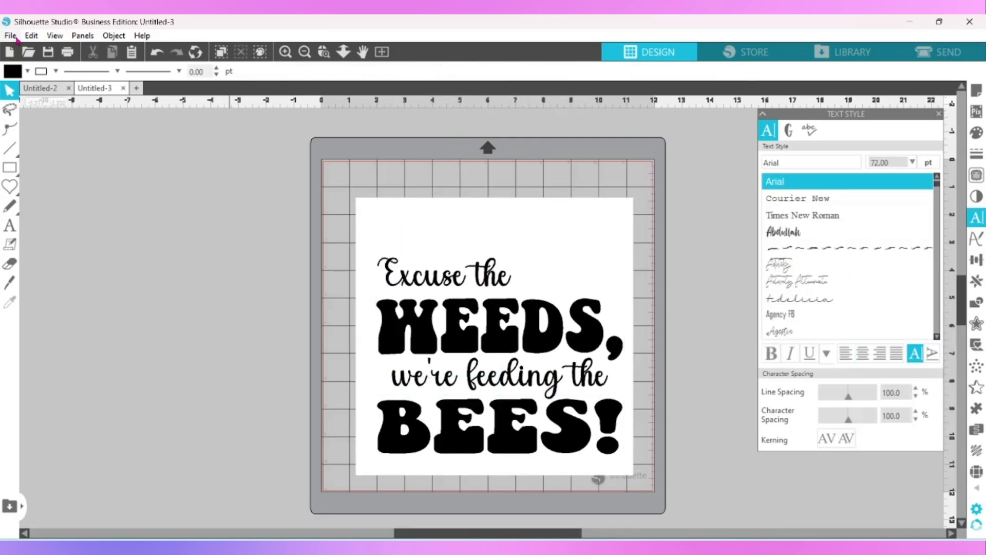
Step: Merge the wildflower and bee artwork file into the current design
{"action": "left_click", "coordinate": [16, 37]}
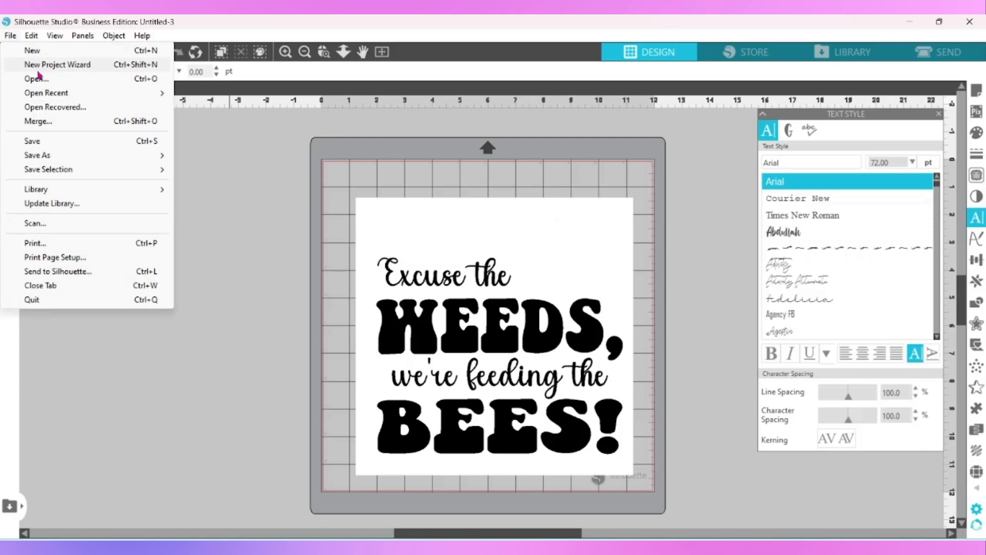
{"action": "left_click", "coordinate": [39, 122]}
{"action": "left_click", "coordinate": [126, 164]}
{"action": "double_click", "coordinate": [126, 164]}
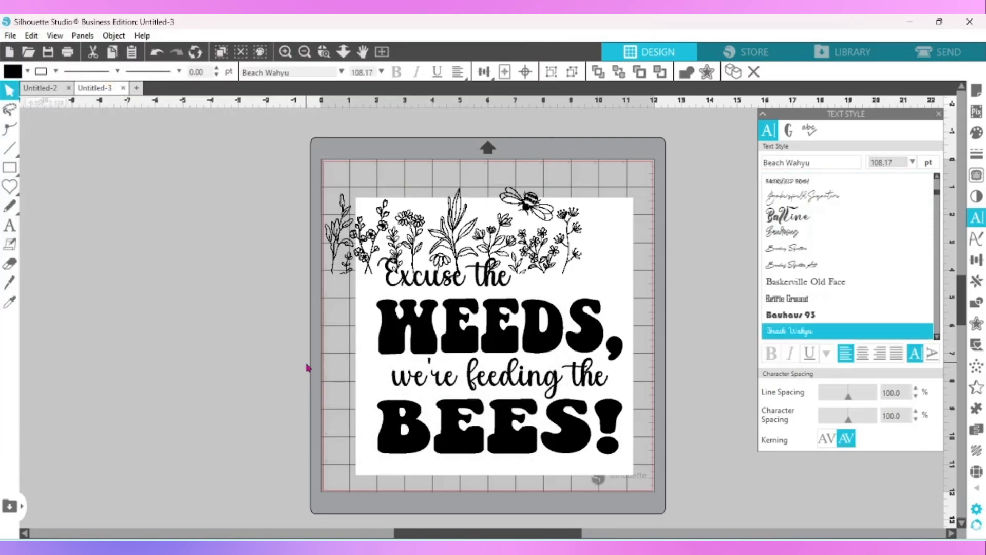
Step: Move "Excuse the" off the mat and fit the flower-and-bee artwork directly above "WEEDS," at about 8.59 in wide
{"action": "left_click_drag", "start_coordinate": [420, 289], "coordinate": [204, 169]}
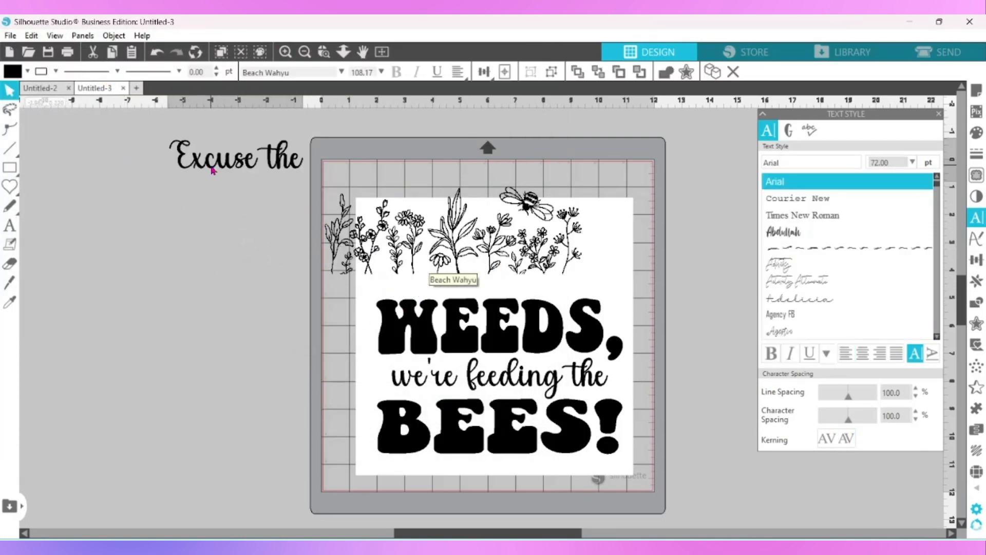
{"action": "left_click_drag", "start_coordinate": [368, 263], "coordinate": [400, 292]}
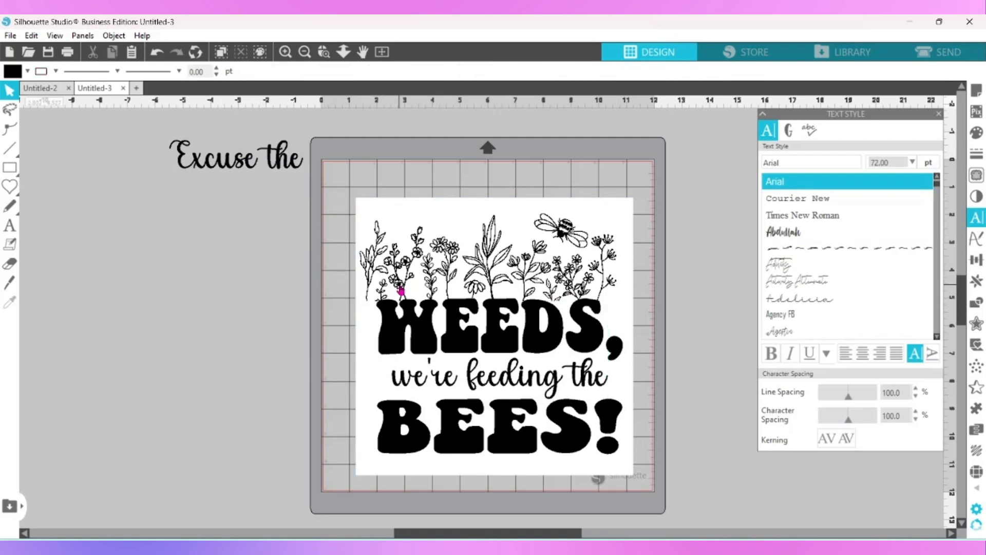
{"action": "left_click_drag", "start_coordinate": [358, 215], "coordinate": [373, 227]}
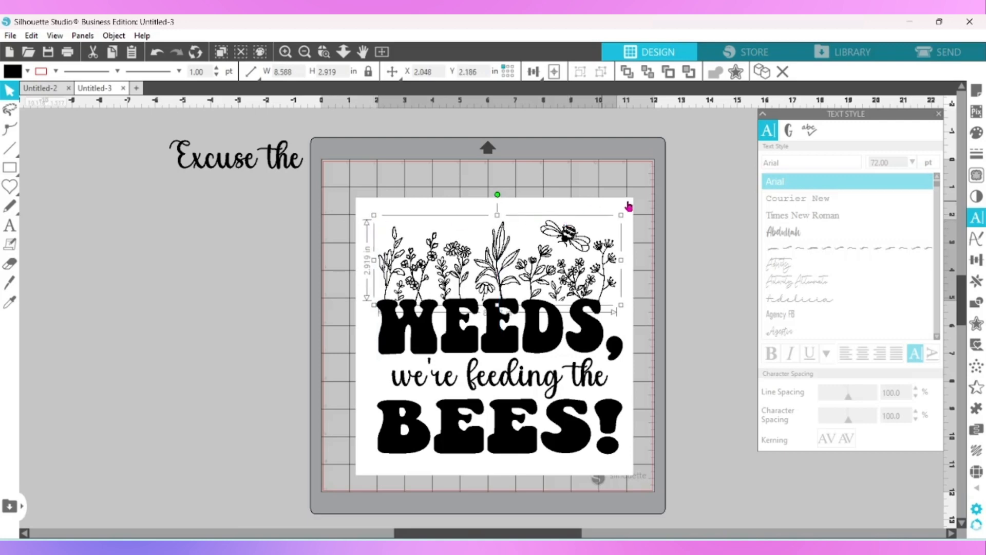
Step: Adjust the flower-and-bee artwork above "WEEDS," and place "Excuse the" so it overlaps the tops of the flowers on the left half
{"action": "left_click_drag", "start_coordinate": [628, 206], "coordinate": [601, 257]}
{"action": "left_click_drag", "start_coordinate": [278, 162], "coordinate": [476, 232]}
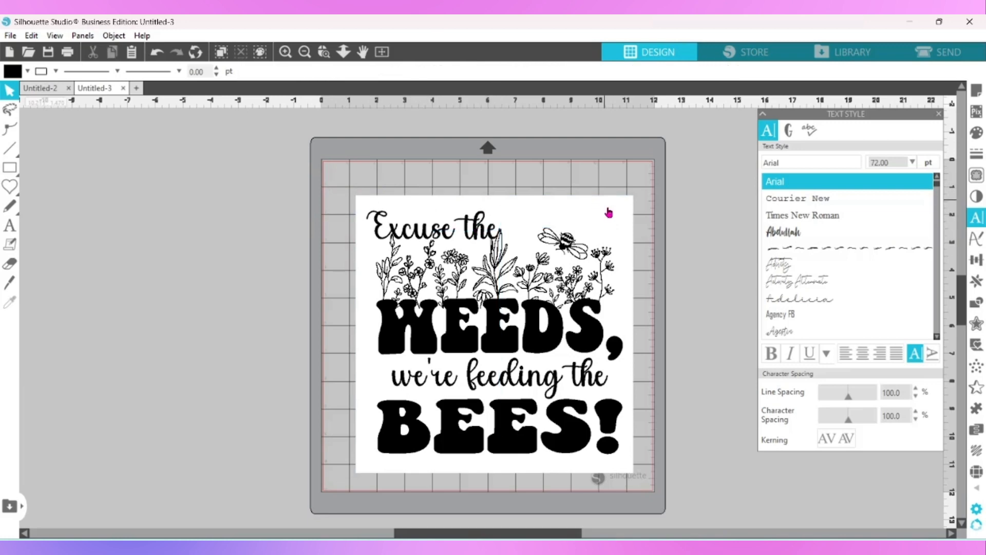
Step: With the white square set aside, weld "Excuse the", the flowers and "WEEDS," together and move the detached bee off the mat
{"action": "left_click_drag", "start_coordinate": [610, 213], "coordinate": [581, 325]}
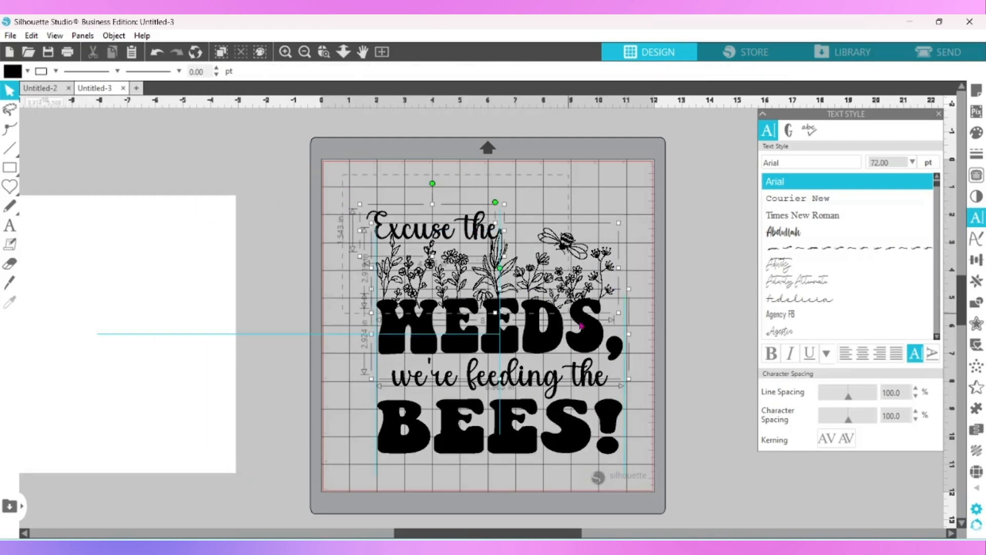
{"action": "left_click_drag", "start_coordinate": [684, 350], "coordinate": [634, 346]}
{"action": "right_click", "coordinate": [620, 343]}
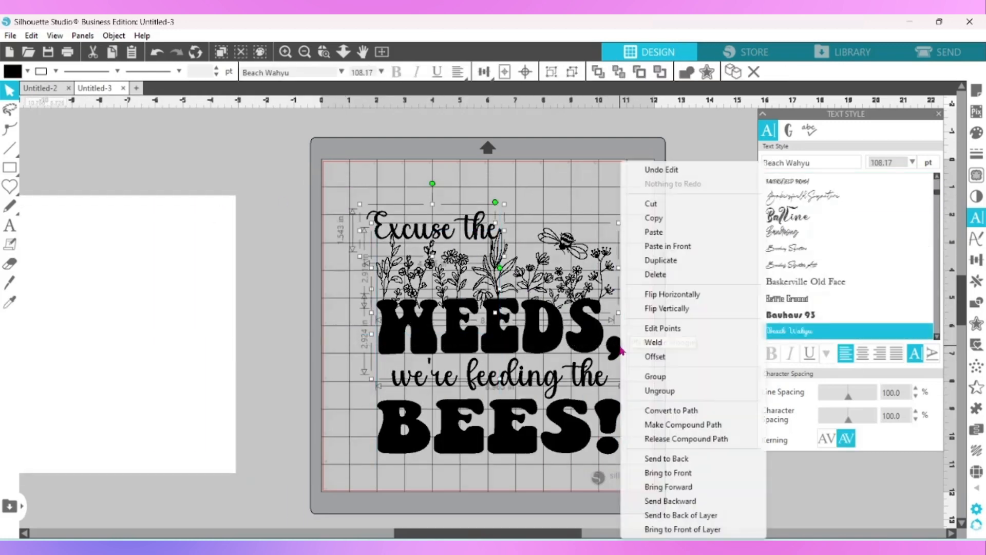
{"action": "left_click", "coordinate": [650, 343]}
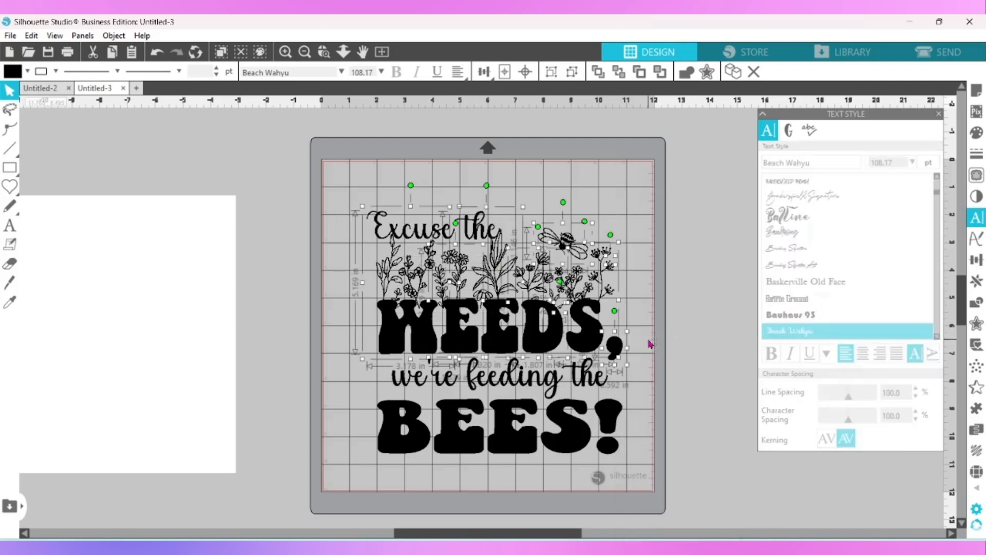
{"action": "left_click", "coordinate": [628, 272]}
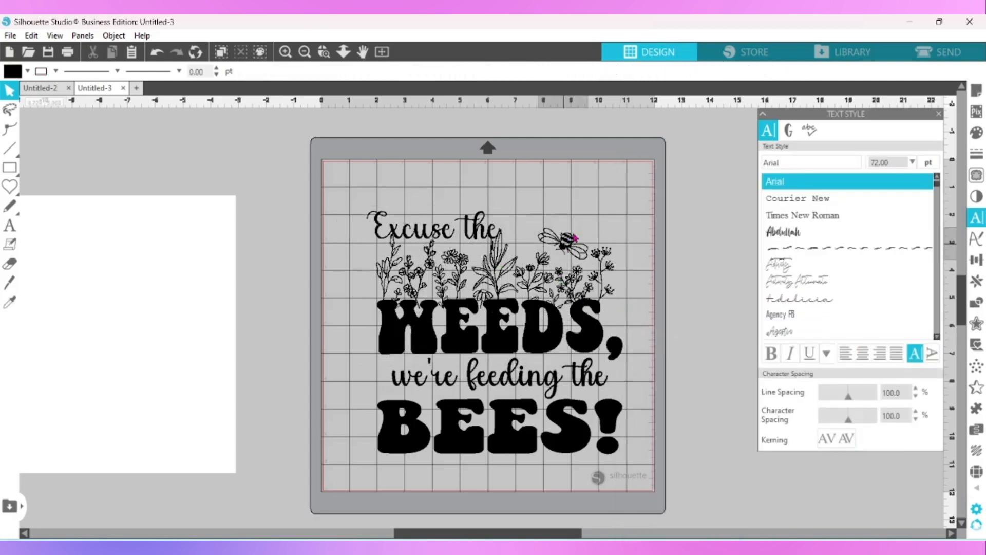
{"action": "left_click_drag", "start_coordinate": [570, 239], "coordinate": [715, 173]}
Step: Group the welded lettering and flower pieces, and move the white square back behind the design
{"action": "left_click", "coordinate": [606, 158]}
{"action": "left_click_drag", "start_coordinate": [349, 186], "coordinate": [622, 353]}
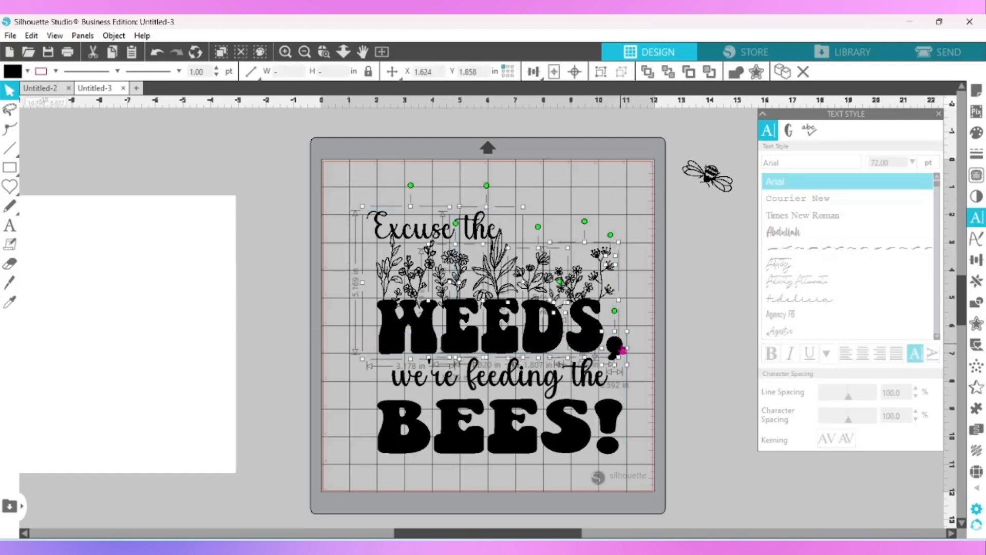
{"action": "right_click", "coordinate": [622, 353]}
{"action": "left_click", "coordinate": [640, 391]}
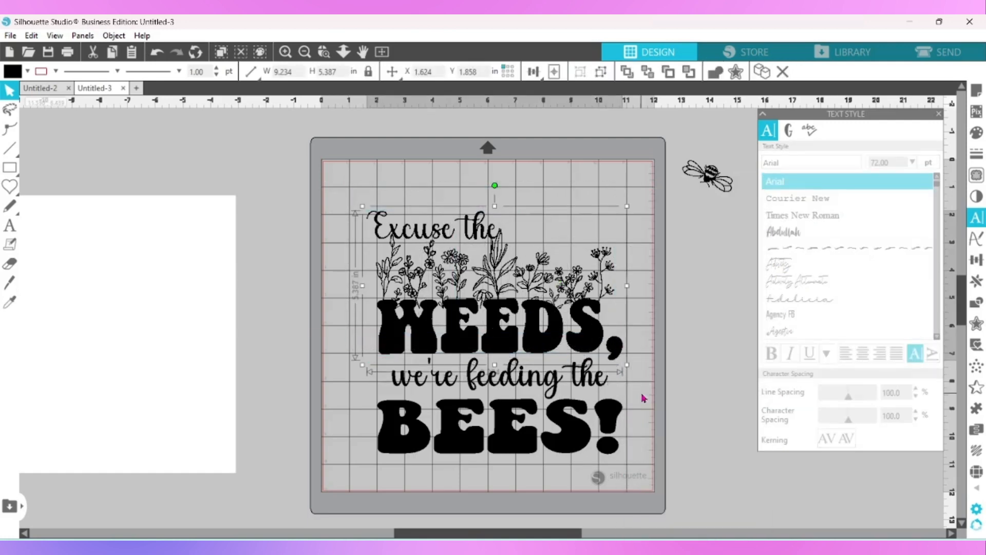
{"action": "left_click_drag", "start_coordinate": [229, 351], "coordinate": [623, 344]}
Step: Merge the Bumble Bee-03 file into the design and place the bee off the mat to the left
{"action": "left_click", "coordinate": [10, 36]}
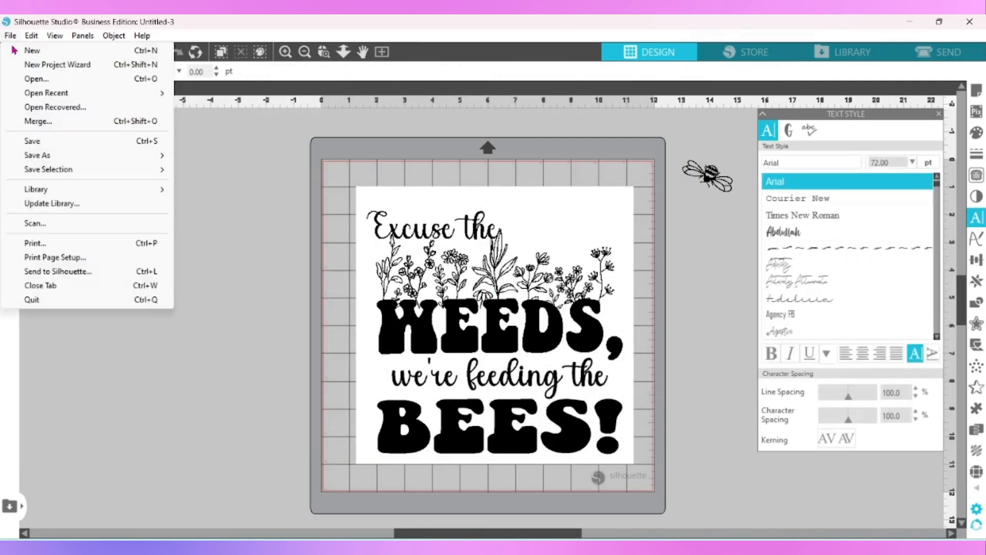
{"action": "left_click", "coordinate": [30, 117]}
{"action": "double_click", "coordinate": [180, 164]}
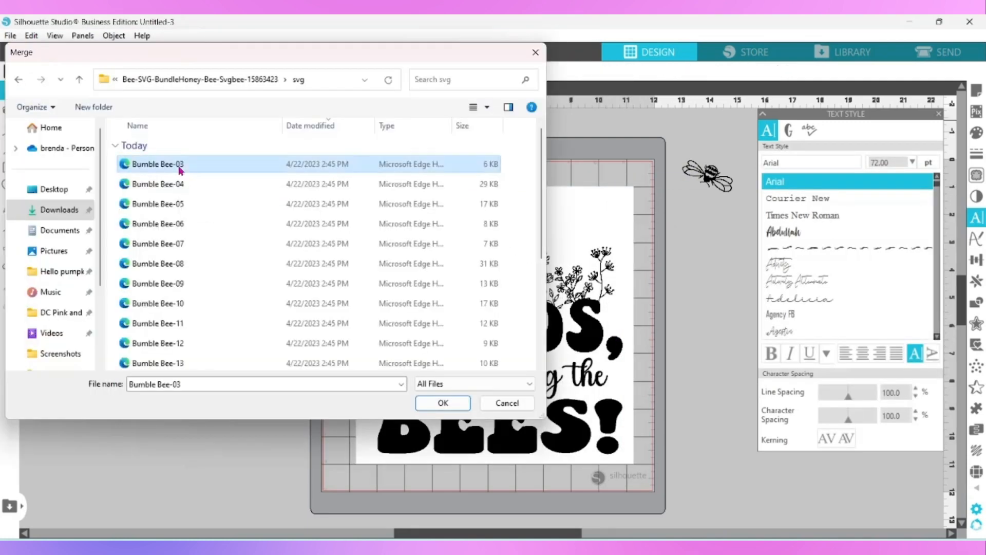
{"action": "left_click_drag", "start_coordinate": [411, 285], "coordinate": [217, 234]}
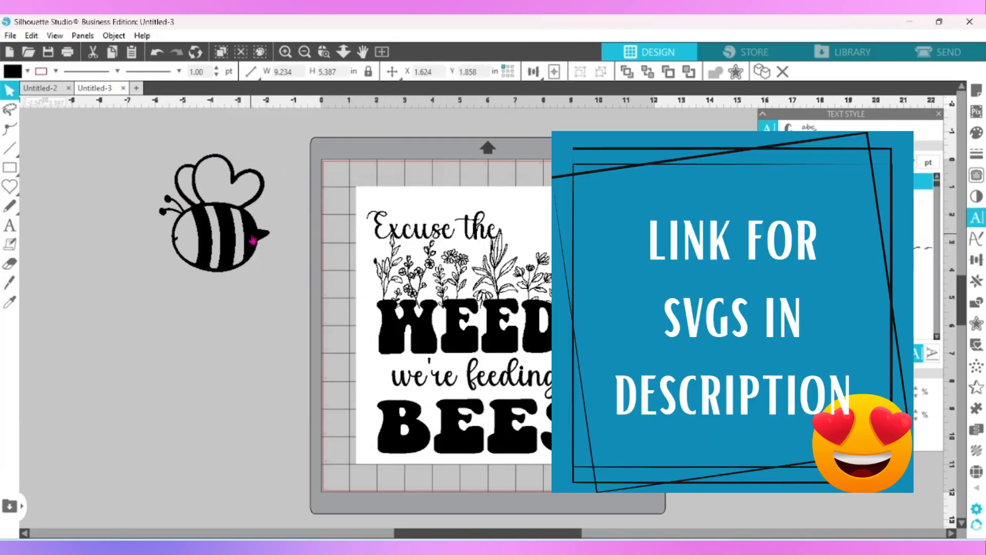
Step: Merge the honeycomb SVG from the bee bundle into the design
{"action": "left_click", "coordinate": [10, 36]}
{"action": "left_click", "coordinate": [38, 122]}
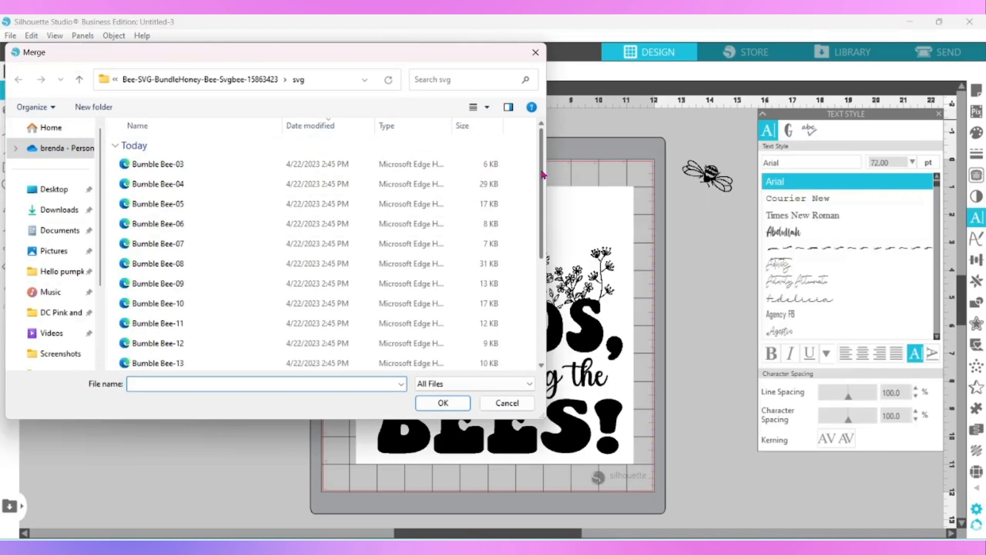
{"action": "scroll", "coordinate": [447, 216], "scroll_direction": "down", "scroll_amount": 1}
{"action": "double_click", "coordinate": [173, 332]}
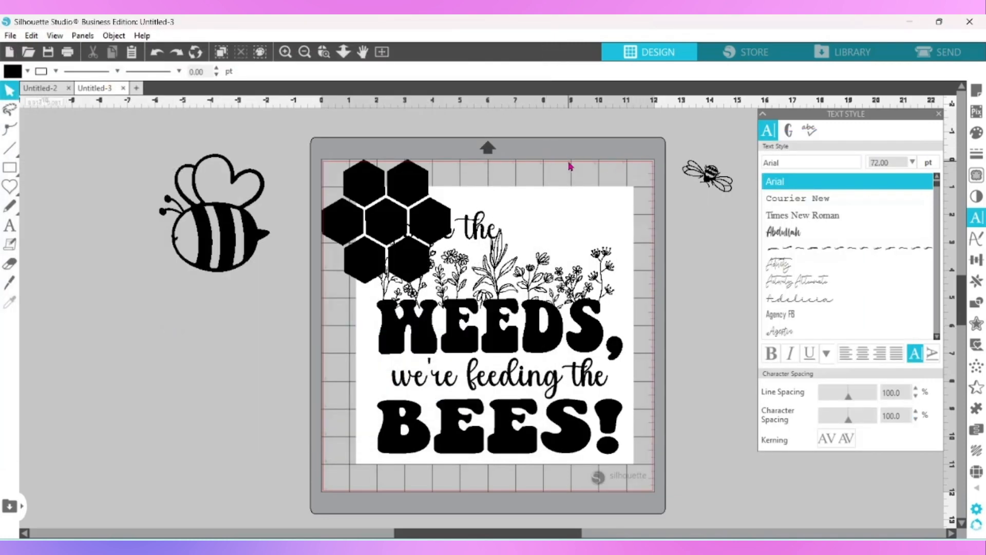
Step: Shift the sign design aside, group the seven honeycomb hexagons and move them off the mat below the bumble bee
{"action": "left_click", "coordinate": [499, 425]}
{"action": "left_click_drag", "start_coordinate": [499, 425], "coordinate": [648, 444]}
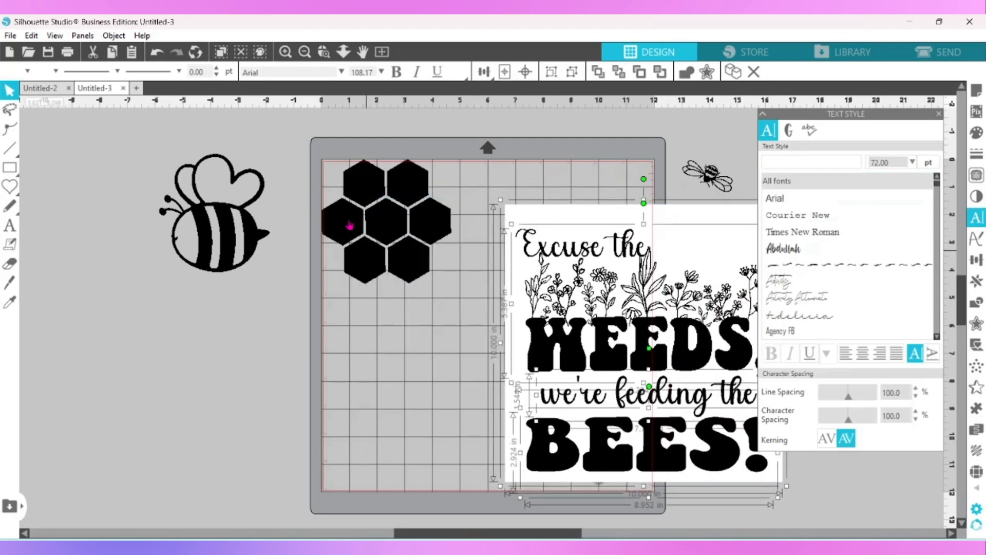
{"action": "left_click_drag", "start_coordinate": [456, 253], "coordinate": [468, 297]}
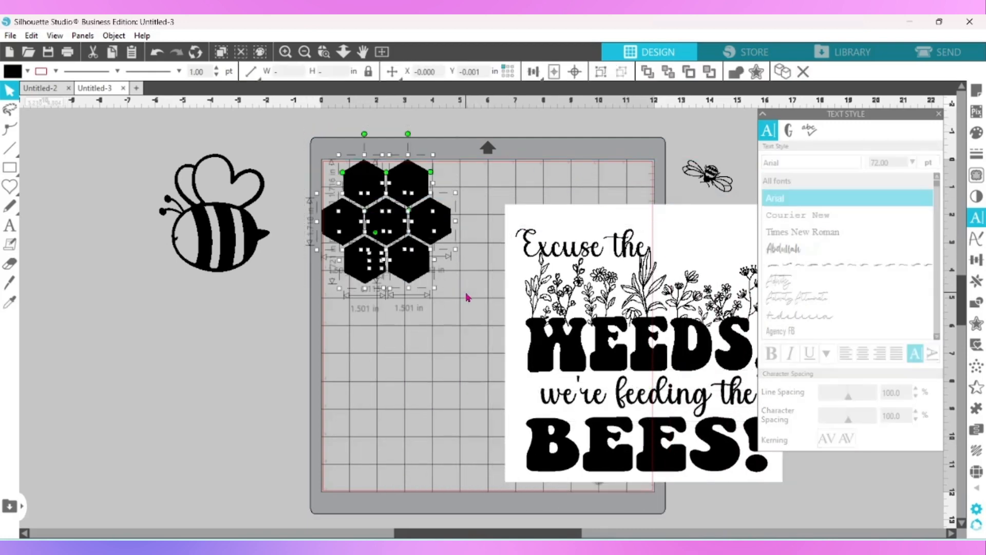
{"action": "right_click", "coordinate": [420, 268]}
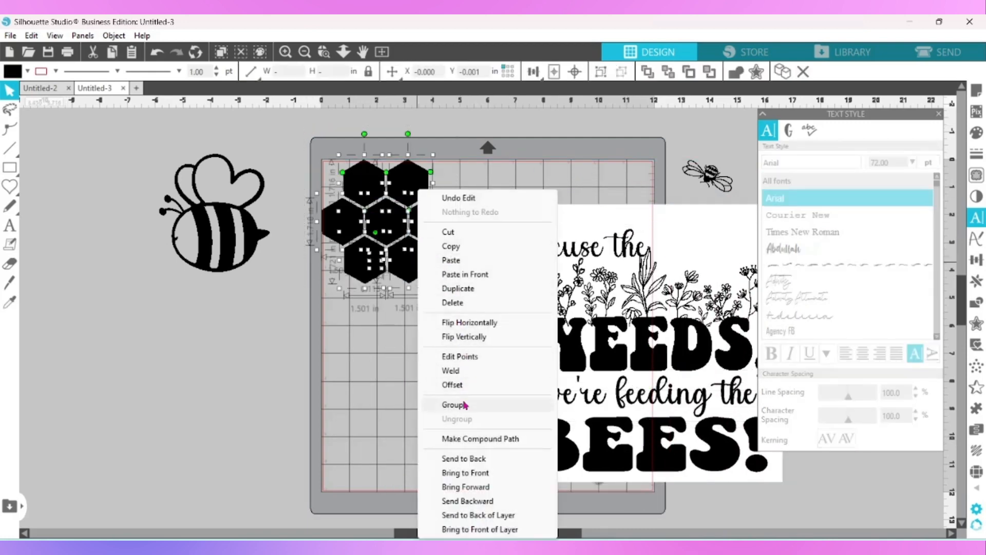
{"action": "left_click", "coordinate": [464, 406]}
{"action": "left_click_drag", "start_coordinate": [392, 260], "coordinate": [214, 404]}
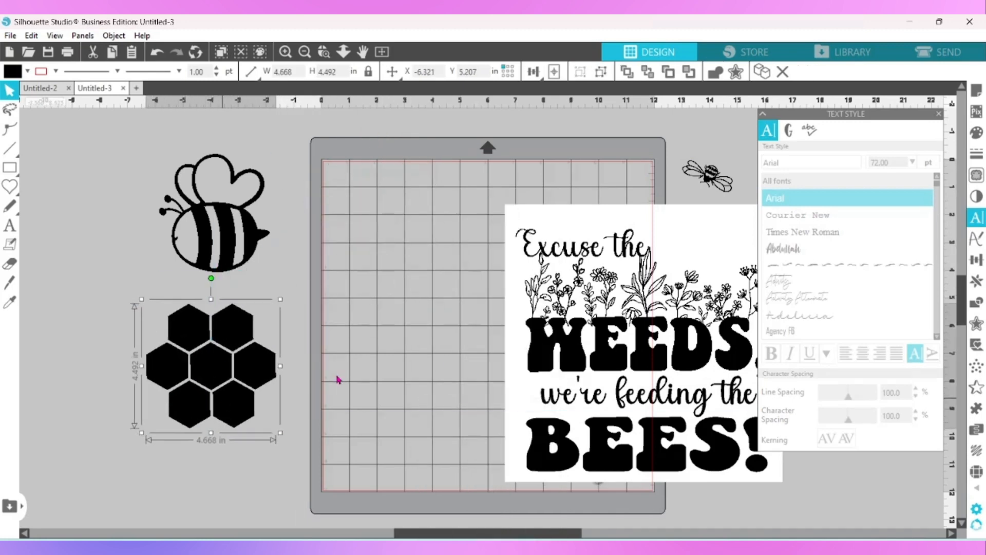
Step: Move the whole sign design back onto the mat and delete the small detached bee beside it
{"action": "left_click_drag", "start_coordinate": [640, 464], "coordinate": [472, 442]}
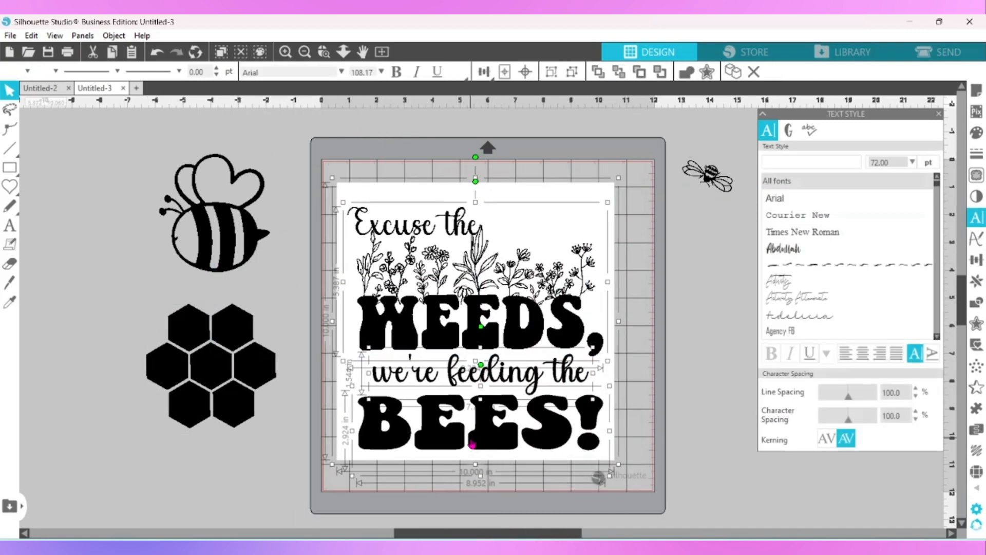
{"action": "left_click", "coordinate": [666, 437]}
{"action": "right_click", "coordinate": [716, 172]}
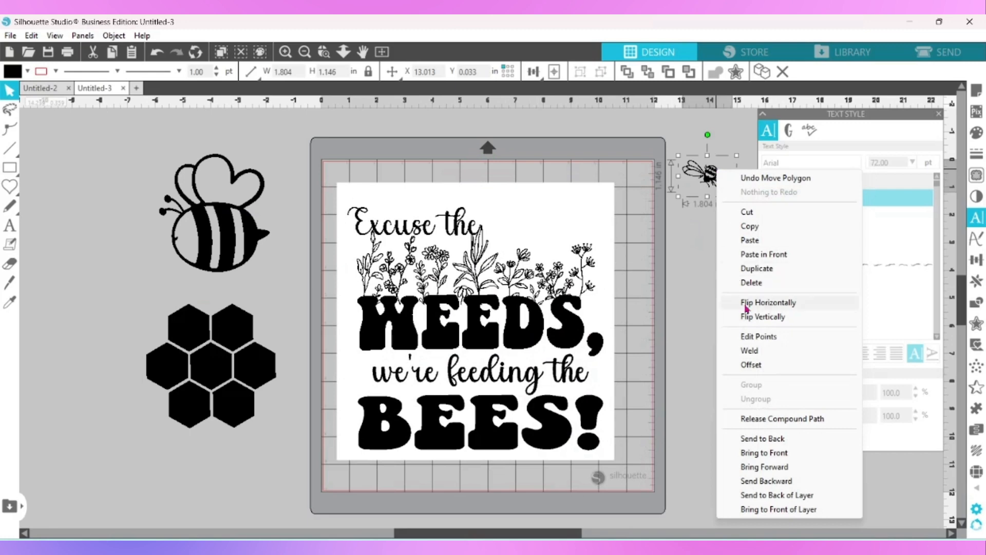
{"action": "left_click", "coordinate": [748, 283]}
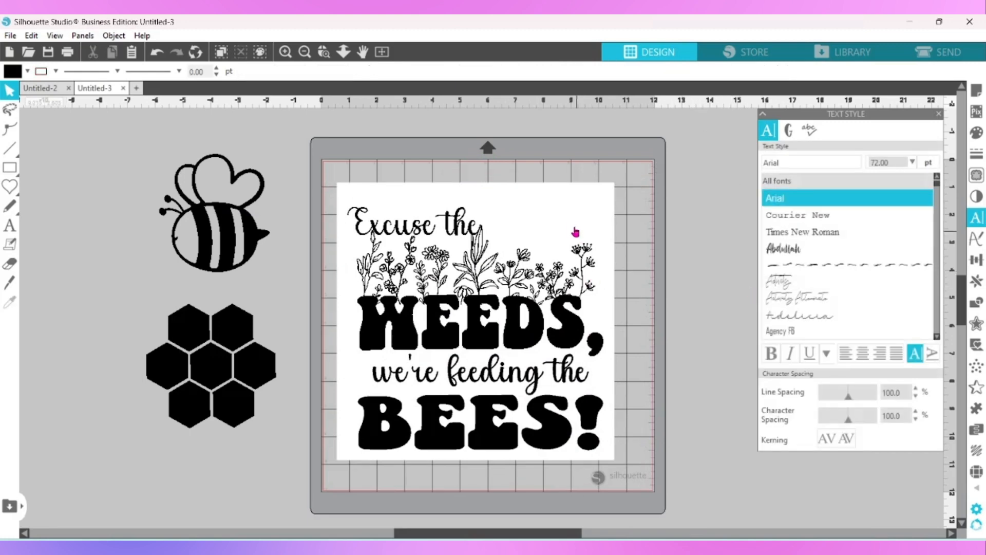
Step: Group all the lettering and flowers without the white square, and return the square behind them
{"action": "left_click_drag", "start_coordinate": [575, 231], "coordinate": [271, 255]}
{"action": "left_click_drag", "start_coordinate": [333, 182], "coordinate": [615, 461]}
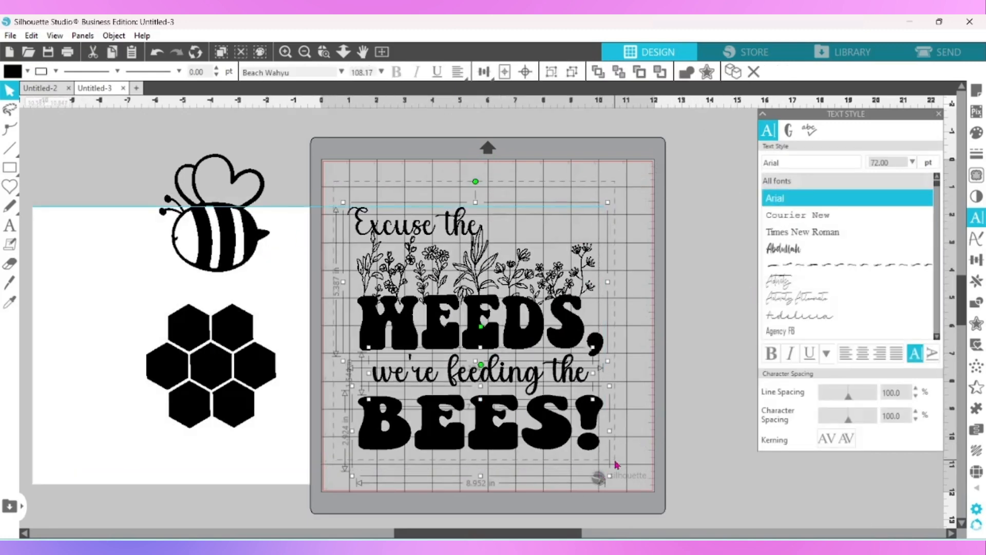
{"action": "right_click", "coordinate": [592, 421]}
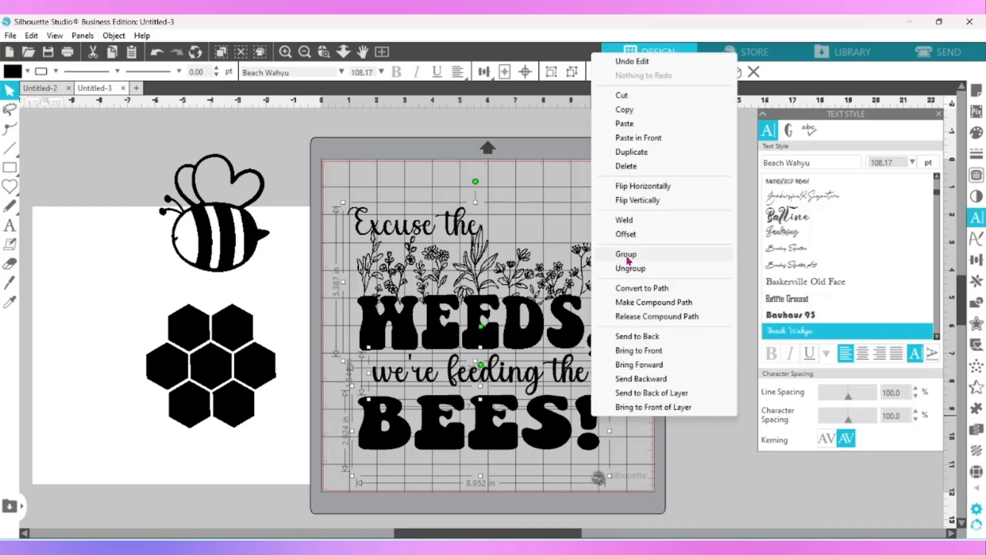
{"action": "left_click", "coordinate": [611, 257]}
{"action": "left_click_drag", "start_coordinate": [307, 260], "coordinate": [601, 244]}
Step: Scale the grouped lettering down to about 8.53 in wide and center it on the white square
{"action": "key", "text": "Escape"}
{"action": "left_click", "coordinate": [594, 423]}
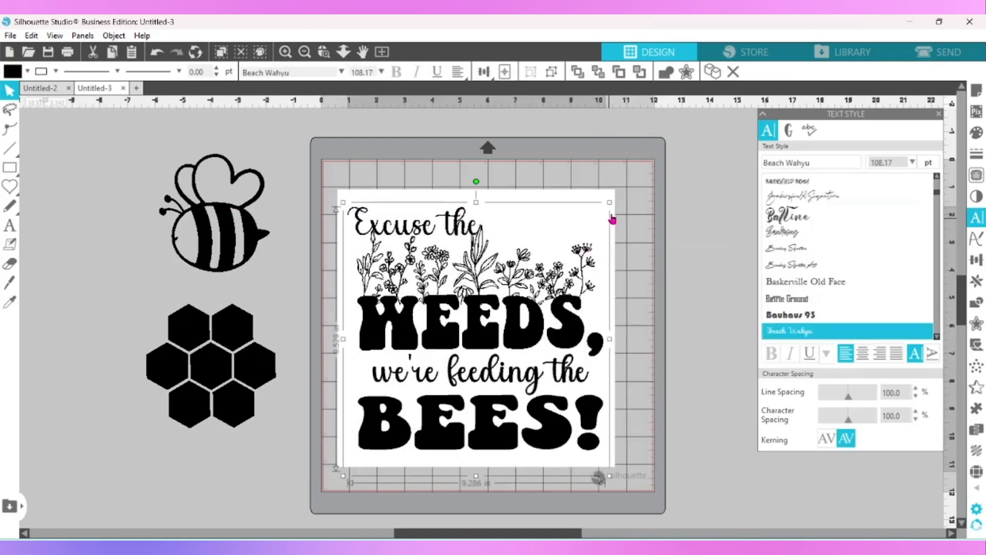
{"action": "left_click_drag", "start_coordinate": [610, 202], "coordinate": [598, 234]}
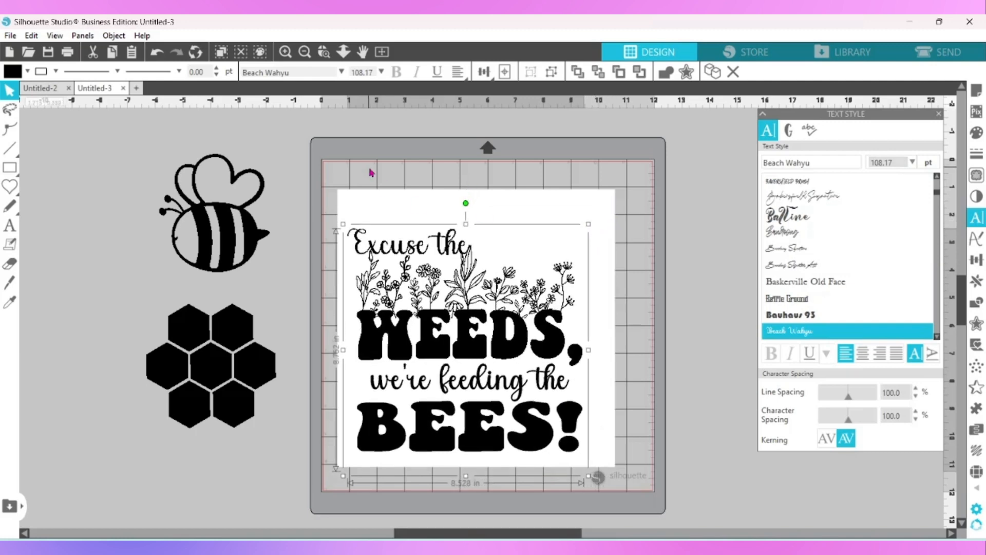
{"action": "left_click_drag", "start_coordinate": [371, 172], "coordinate": [506, 304]}
{"action": "left_click", "coordinate": [524, 77]}
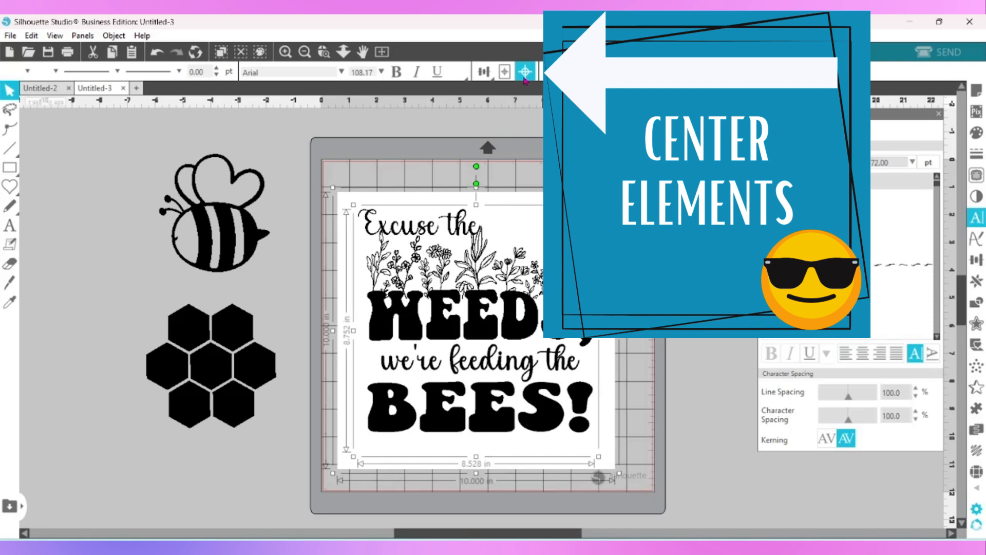
{"action": "key", "text": "Escape"}
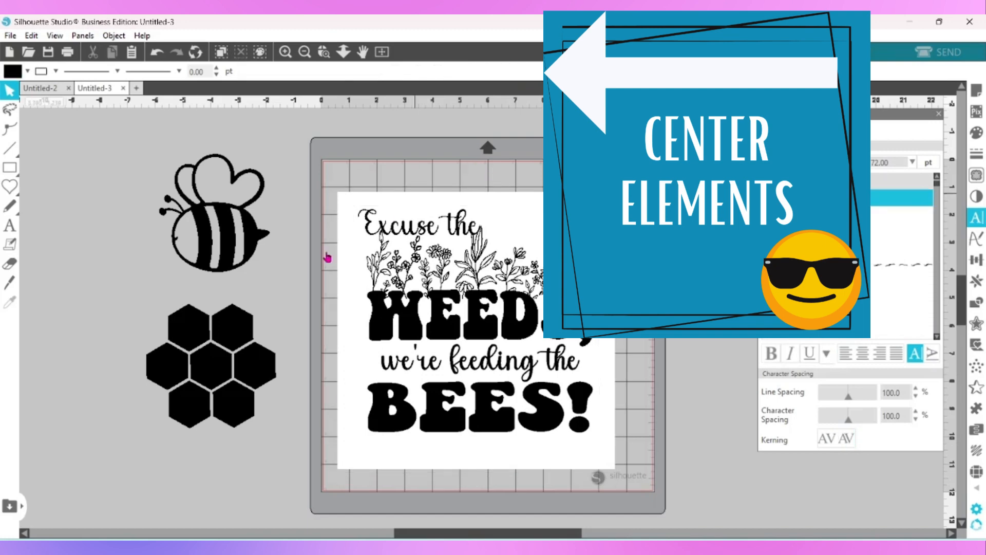
Step: Shrink the grouped lettering further to about 7.99 in wide and recenter it on the white square
{"action": "left_click", "coordinate": [385, 321]}
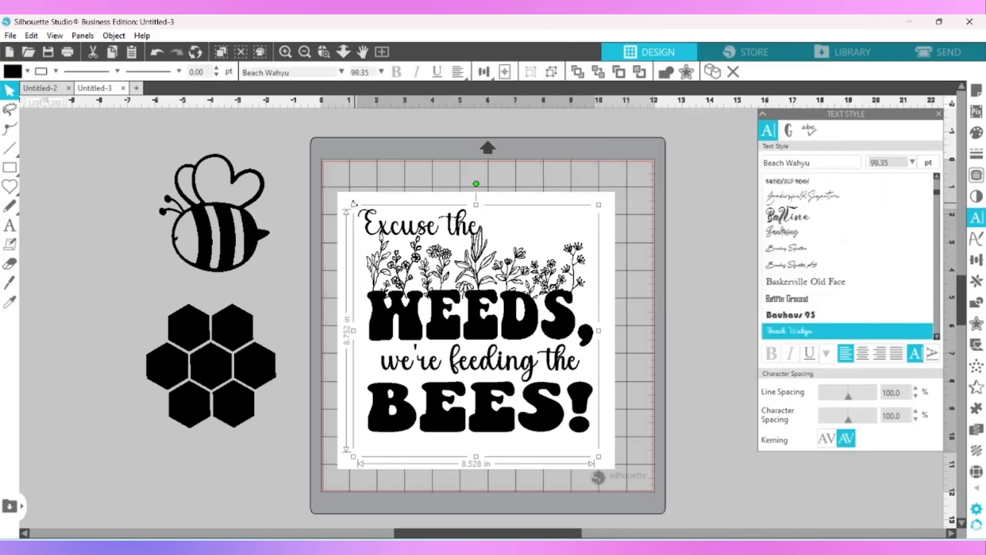
{"action": "left_click_drag", "start_coordinate": [364, 215], "coordinate": [373, 221]}
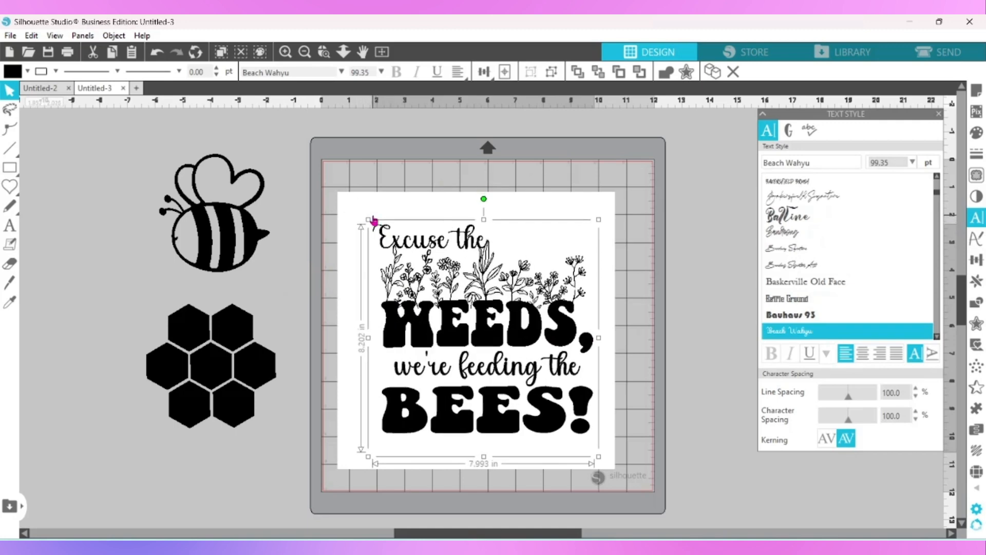
{"action": "left_click_drag", "start_coordinate": [407, 162], "coordinate": [472, 283]}
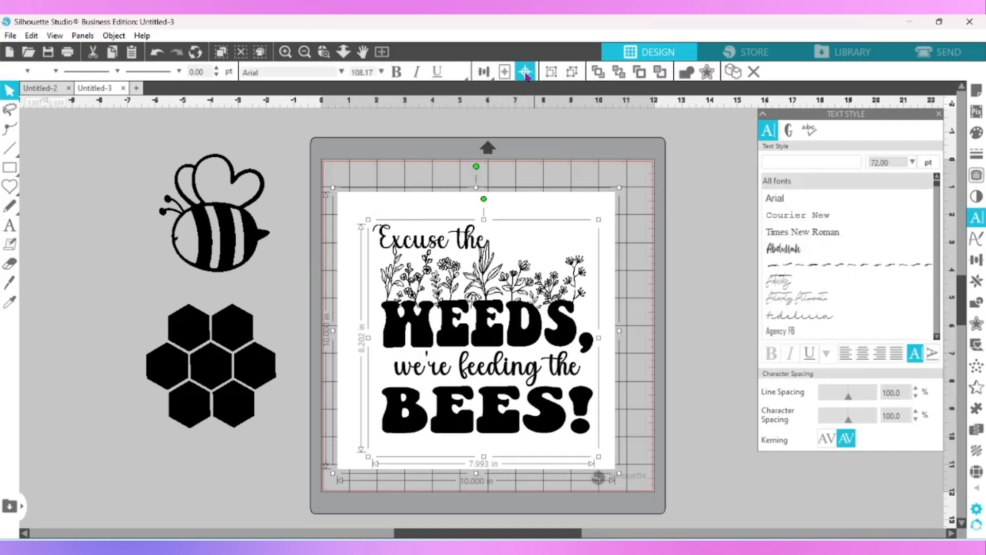
{"action": "left_click", "coordinate": [525, 71]}
Step: Scale the honeycomb down to about 2.4 in wide and place it over the lower-left corner of the white square
{"action": "left_click", "coordinate": [257, 348]}
{"action": "left_click_drag", "start_coordinate": [213, 386], "coordinate": [316, 472]}
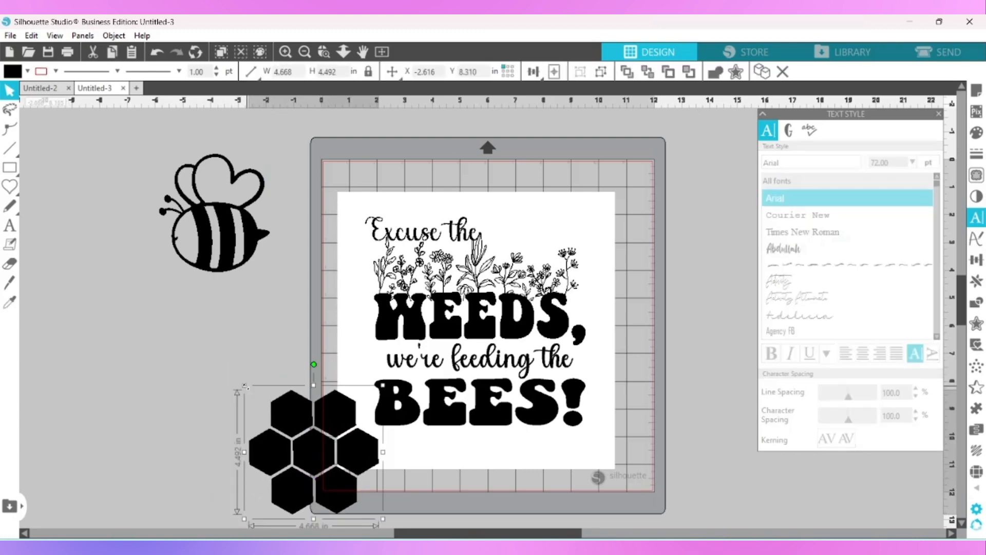
{"action": "left_click_drag", "start_coordinate": [253, 392], "coordinate": [338, 454]}
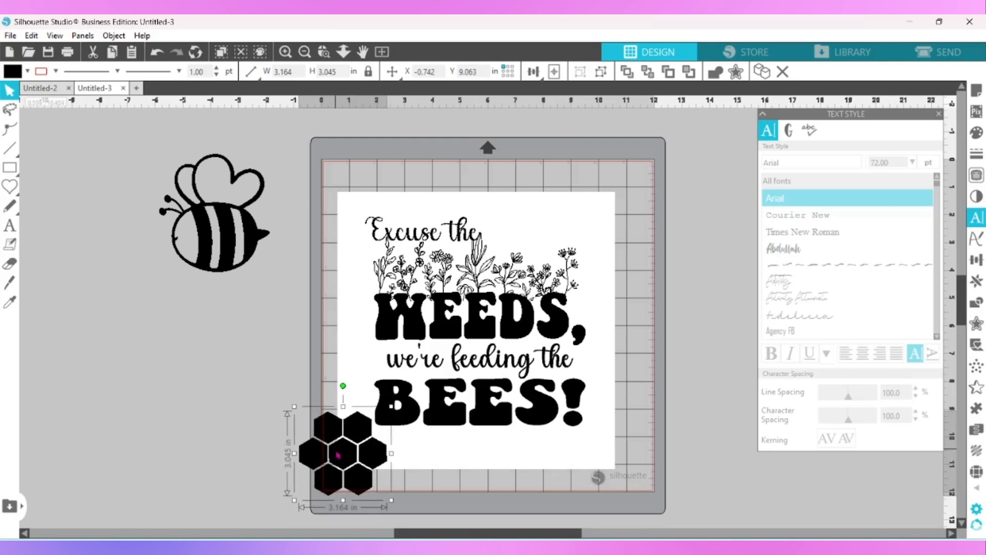
{"action": "left_click_drag", "start_coordinate": [295, 406], "coordinate": [318, 430]}
{"action": "left_click_drag", "start_coordinate": [352, 476], "coordinate": [349, 469]}
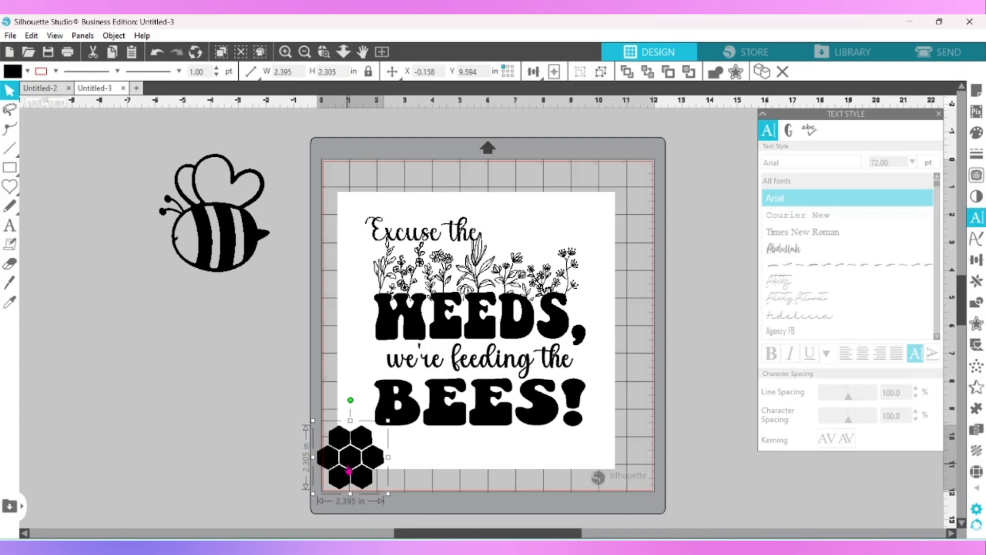
Step: Duplicate the honeycomb and place the copy over the upper-right corner of the white square
{"action": "left_click", "coordinate": [761, 71]}
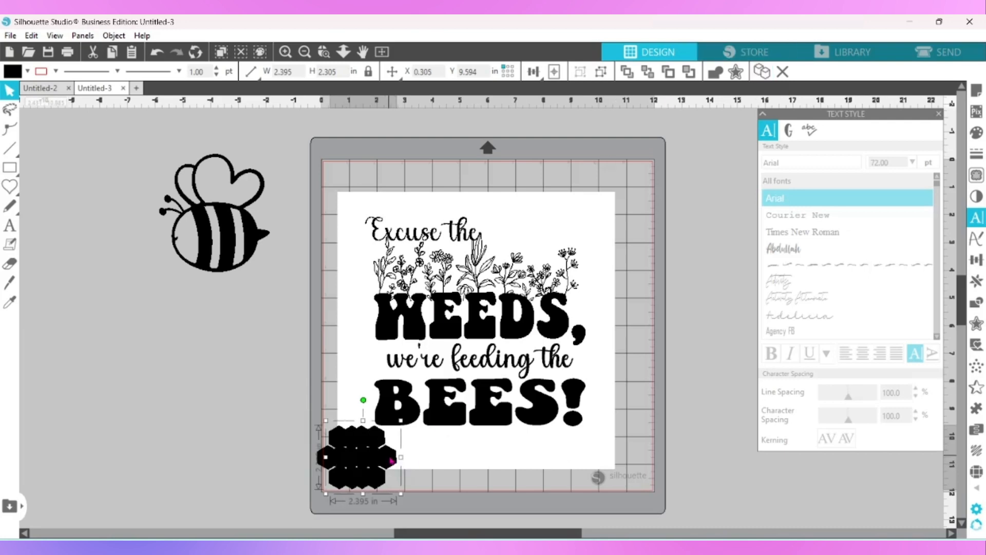
{"action": "left_click_drag", "start_coordinate": [391, 460], "coordinate": [643, 232]}
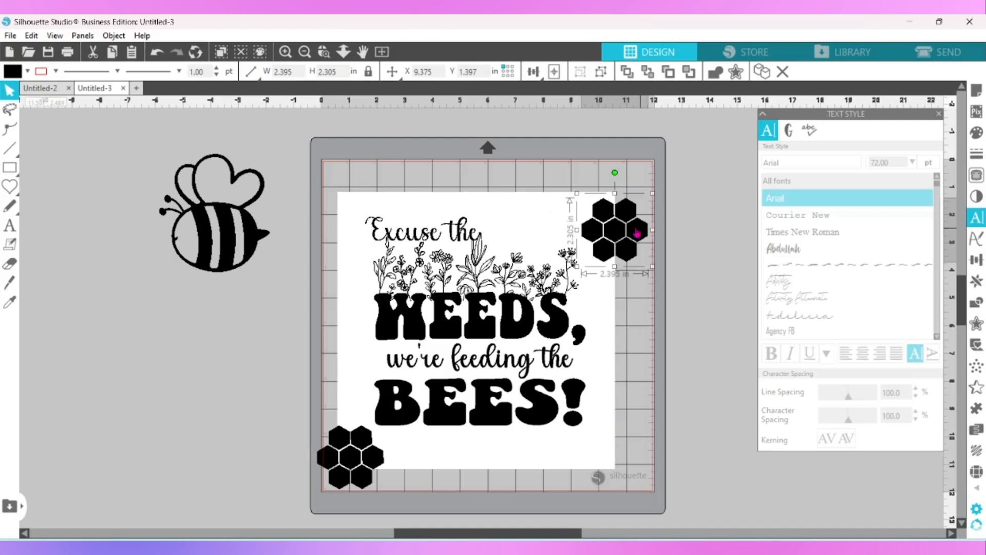
Step: Scale the bumble bee down to about 1.73 in wide and place it between "Excuse the" and the upper-right honeycomb
{"action": "left_click_drag", "start_coordinate": [252, 247], "coordinate": [550, 237]}
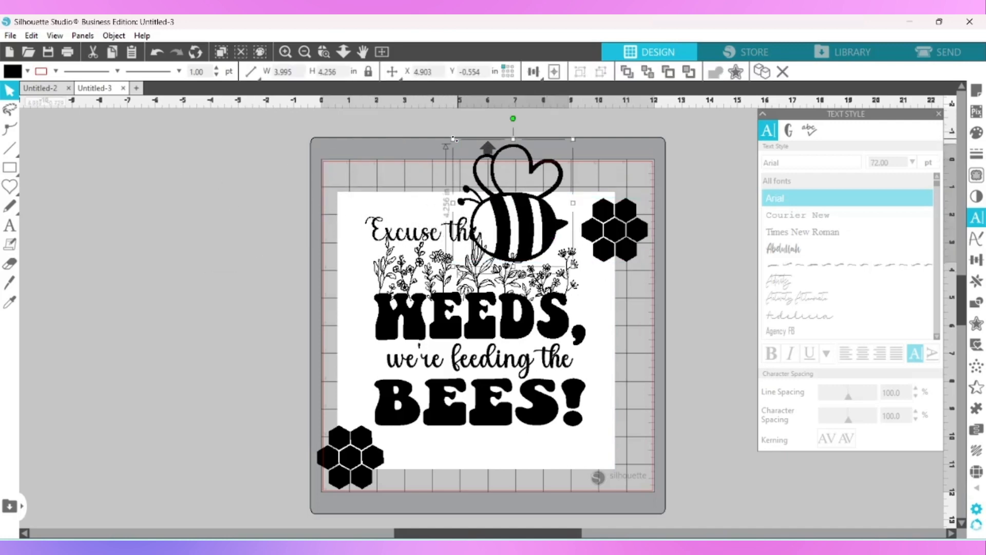
{"action": "left_click_drag", "start_coordinate": [491, 169], "coordinate": [537, 231]}
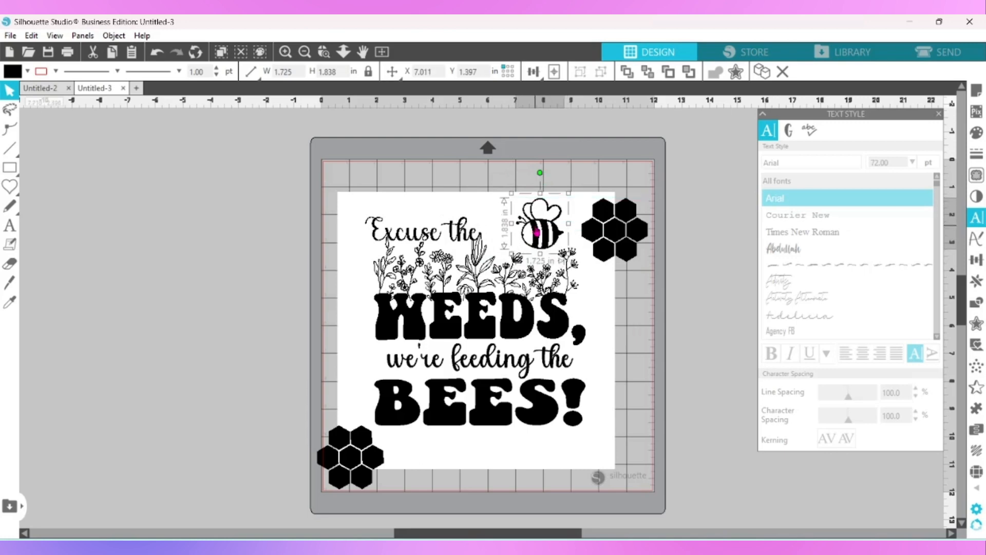
Step: Flip the bumble bee horizontally, tilt it slightly counterclockwise and position it between "Excuse the" and the upper-right honeycomb
{"action": "right_click", "coordinate": [537, 232]}
{"action": "left_click", "coordinate": [597, 325]}
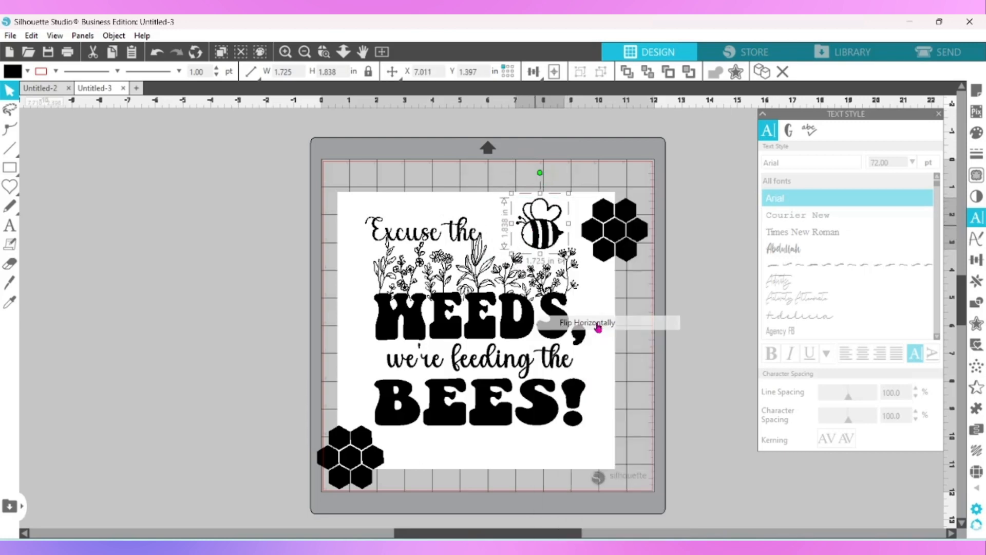
{"action": "left_click_drag", "start_coordinate": [546, 244], "coordinate": [559, 241]}
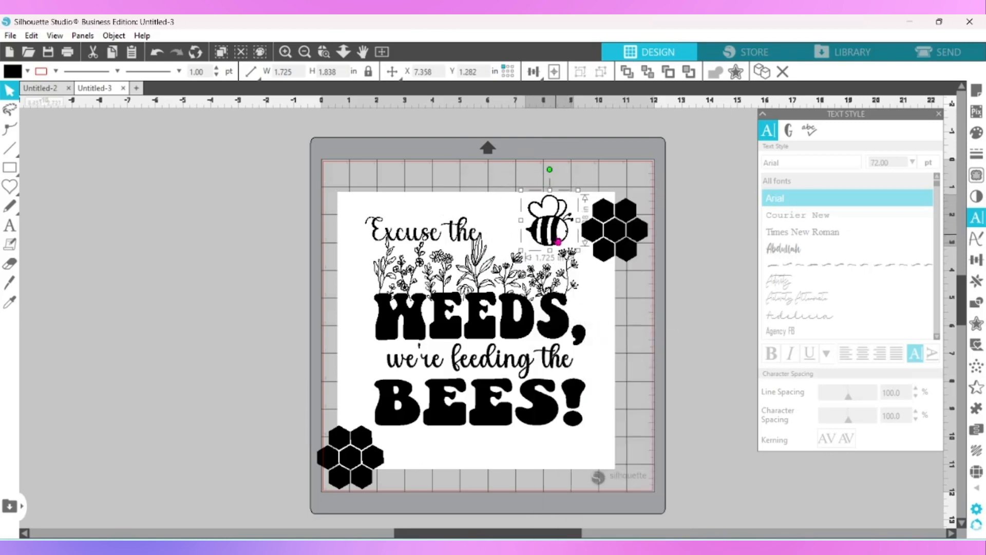
{"action": "left_click_drag", "start_coordinate": [550, 169], "coordinate": [531, 172]}
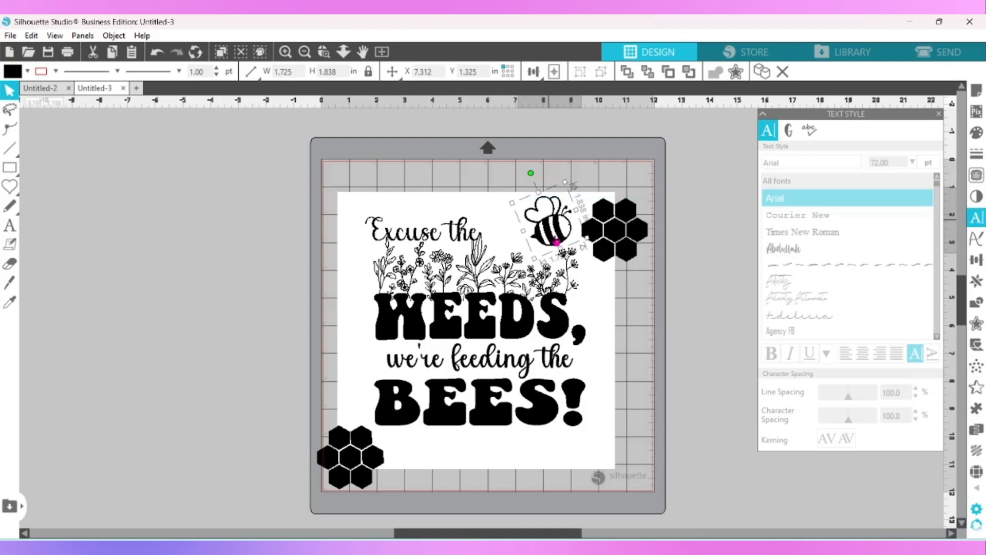
{"action": "left_click_drag", "start_coordinate": [561, 238], "coordinate": [549, 248]}
Step: Merge the Bumble Bee-10 SVG file into the design
{"action": "left_click", "coordinate": [10, 35]}
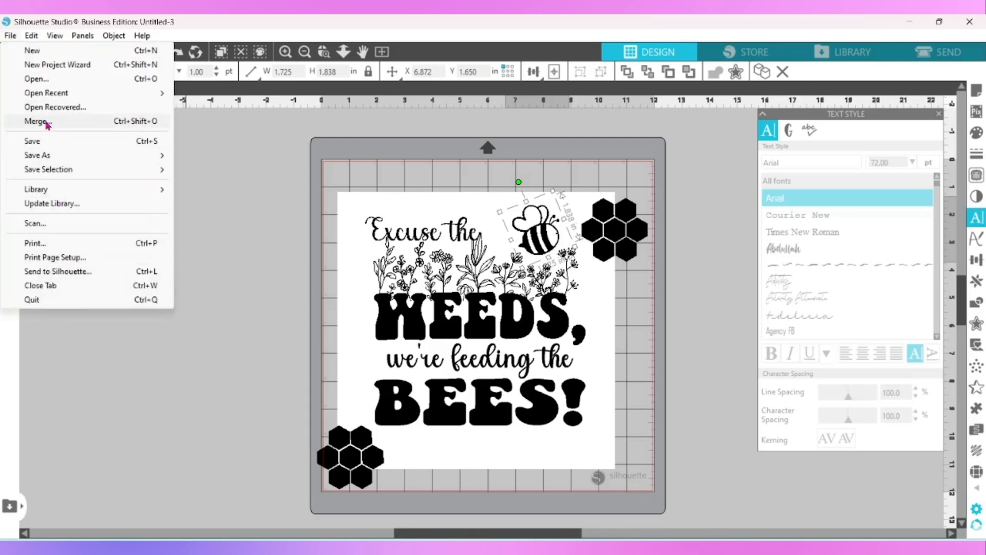
{"action": "left_click", "coordinate": [47, 124]}
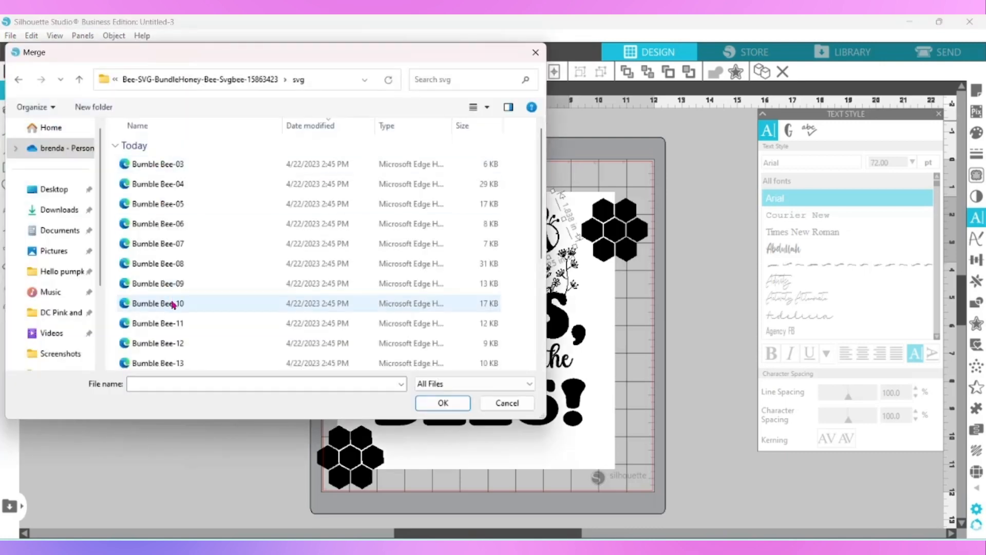
{"action": "double_click", "coordinate": [173, 304]}
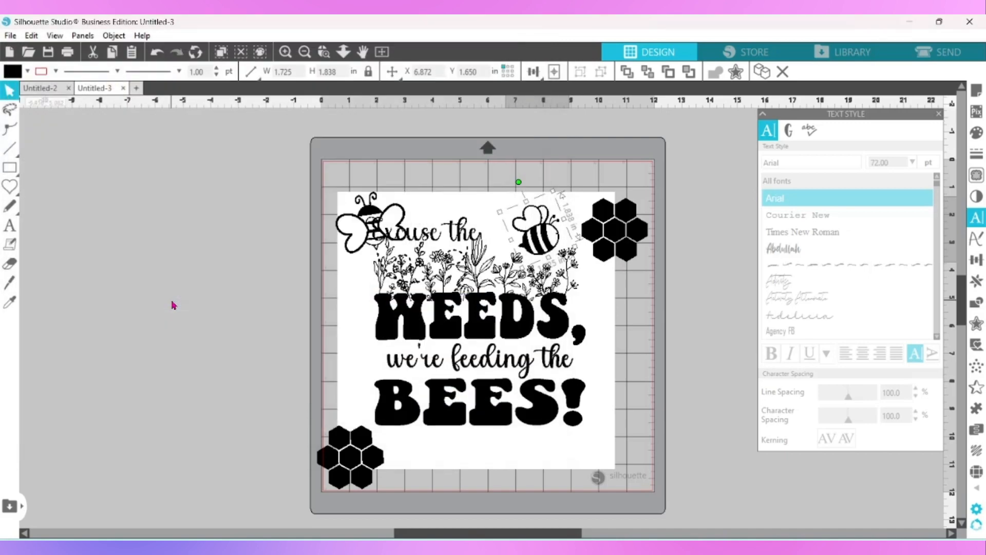
Step: Group the existing sign artwork with the white square and move it to the right, clear of the imported bee
{"action": "key", "text": "ctrl+a"}
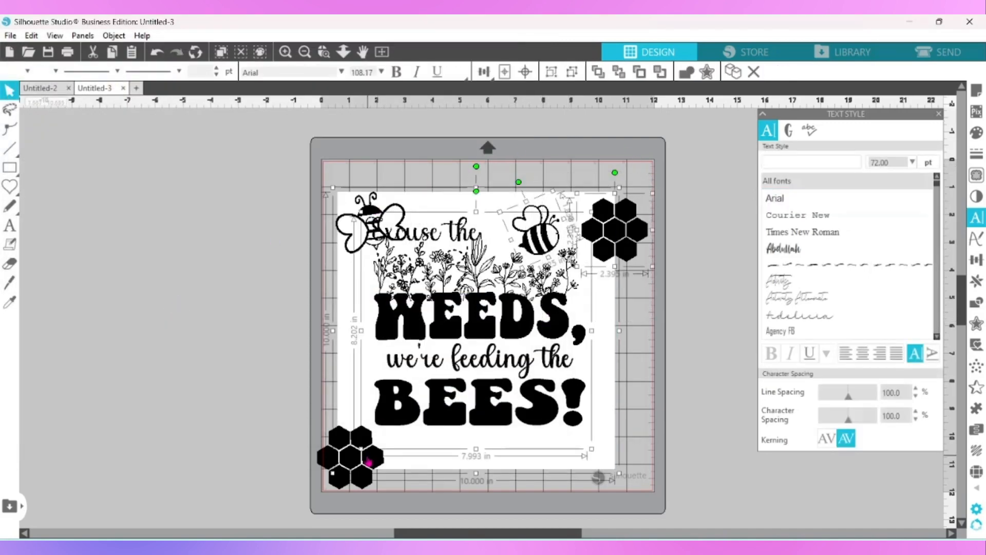
{"action": "right_click", "coordinate": [368, 460]}
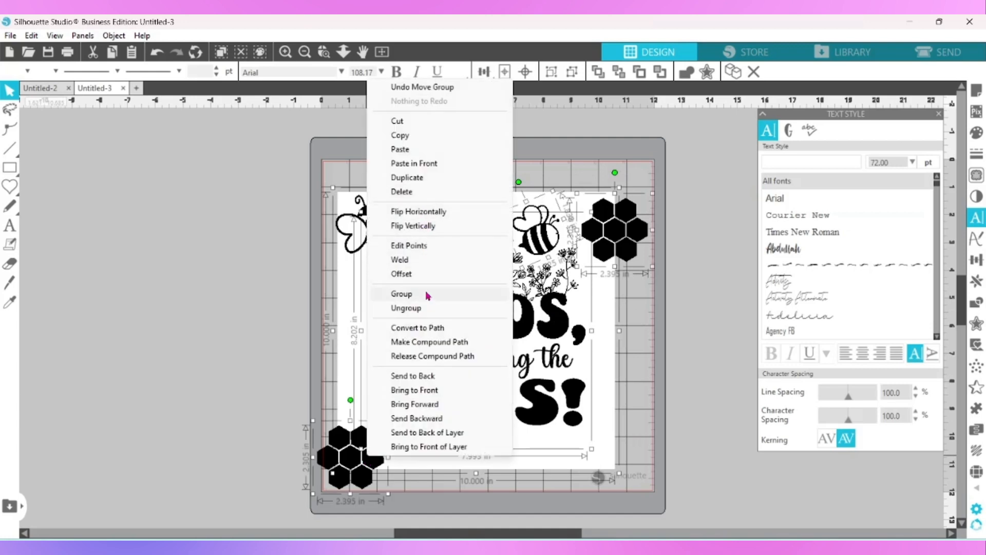
{"action": "left_click", "coordinate": [426, 294]}
{"action": "left_click_drag", "start_coordinate": [426, 298], "coordinate": [671, 318]}
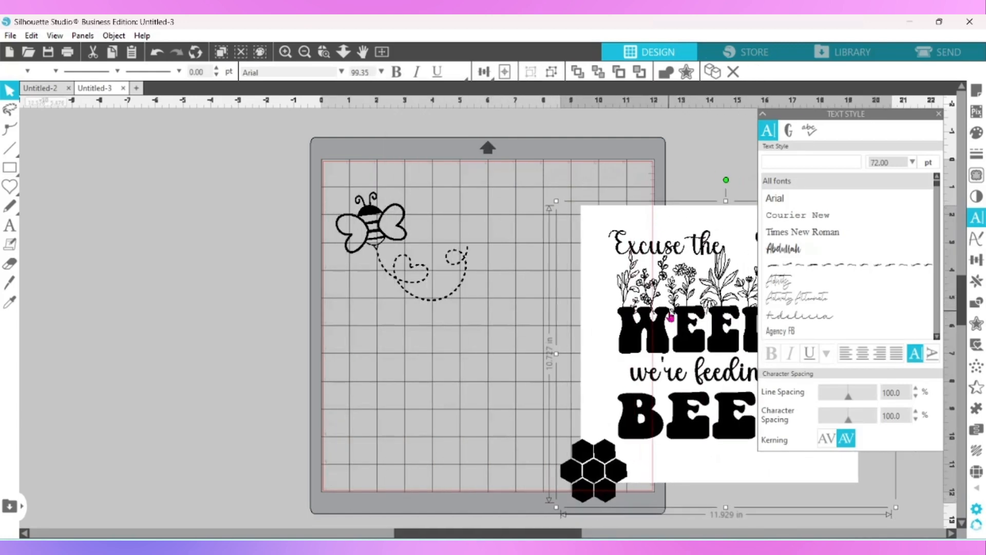
Step: Group the imported bee with its dashed trail, park it left of the mat and move the grouped sign back onto the mat
{"action": "left_click_drag", "start_coordinate": [331, 173], "coordinate": [488, 310]}
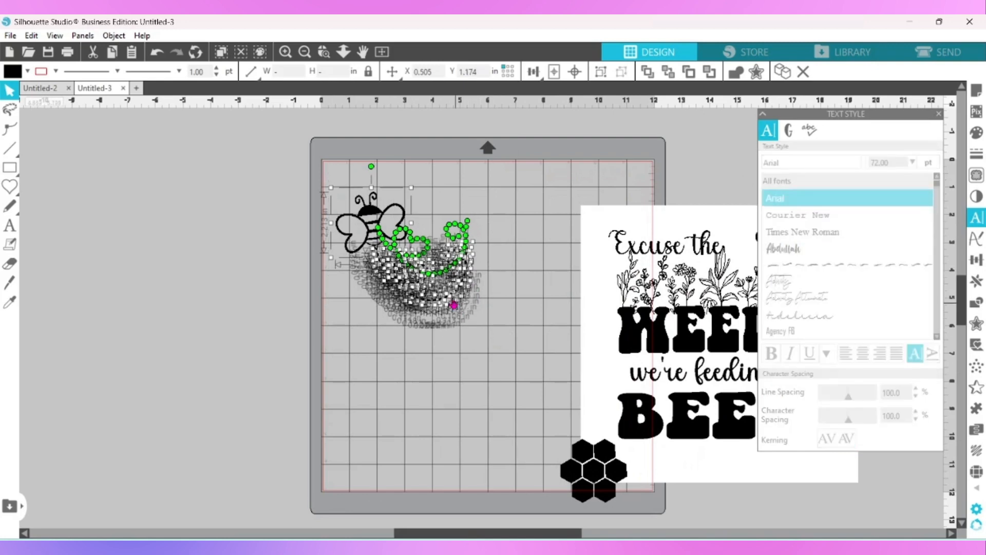
{"action": "right_click", "coordinate": [448, 175]}
{"action": "left_click", "coordinate": [492, 393]}
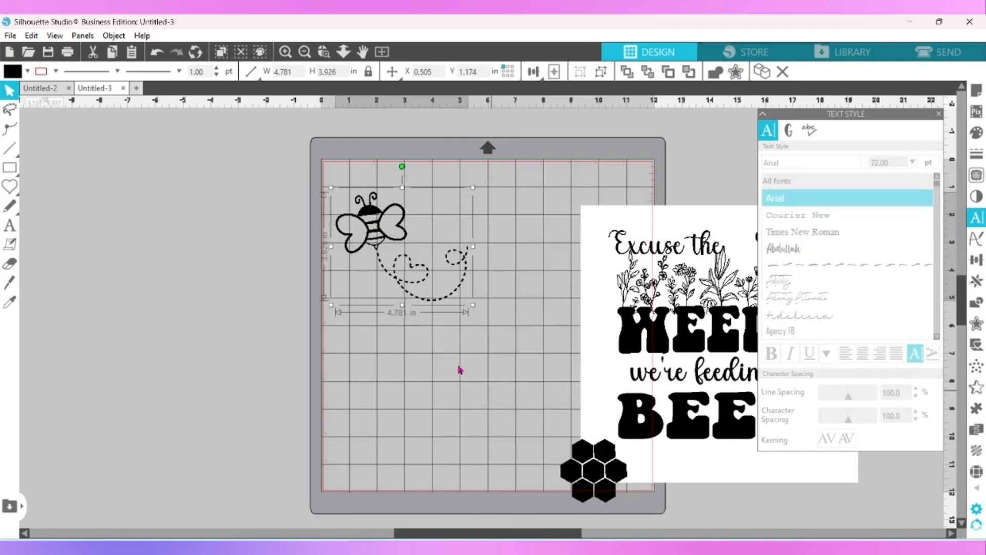
{"action": "left_click_drag", "start_coordinate": [369, 226], "coordinate": [184, 282]}
{"action": "left_click_drag", "start_coordinate": [666, 327], "coordinate": [433, 310]}
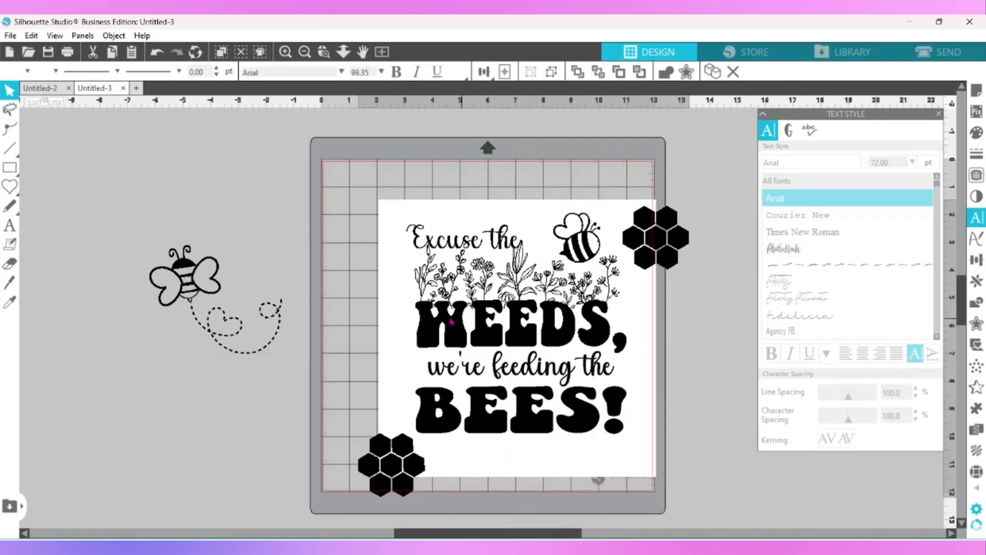
Step: Flip the bee with the dashed trail horizontally and place it at the sign's lower-right corner beside "BEES!"
{"action": "left_click", "coordinate": [191, 308]}
{"action": "right_click", "coordinate": [191, 308]}
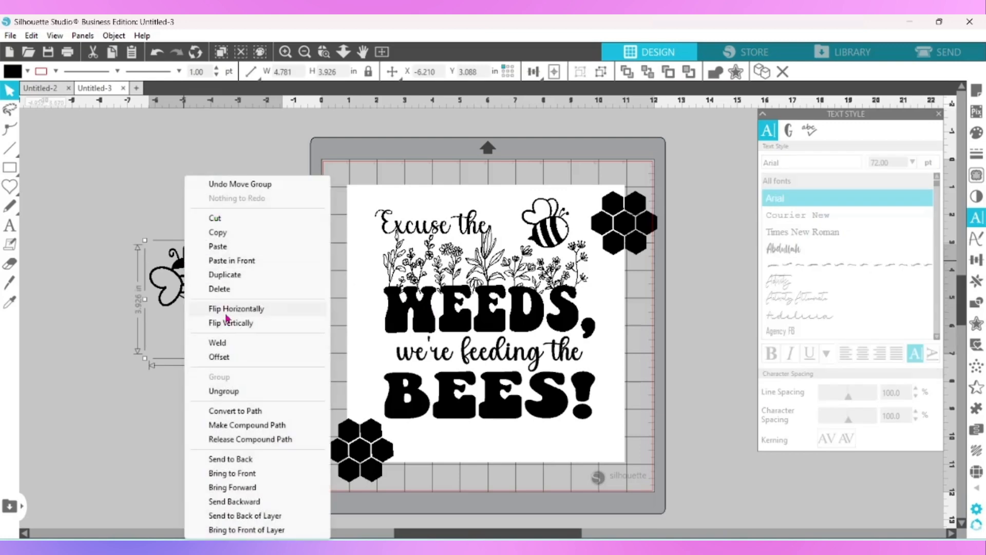
{"action": "left_click", "coordinate": [227, 320]}
{"action": "left_click_drag", "start_coordinate": [251, 296], "coordinate": [623, 411]}
Step: Ungroup the sign artwork and shift the lettering slightly left and up on the white square
{"action": "right_click", "coordinate": [522, 335]}
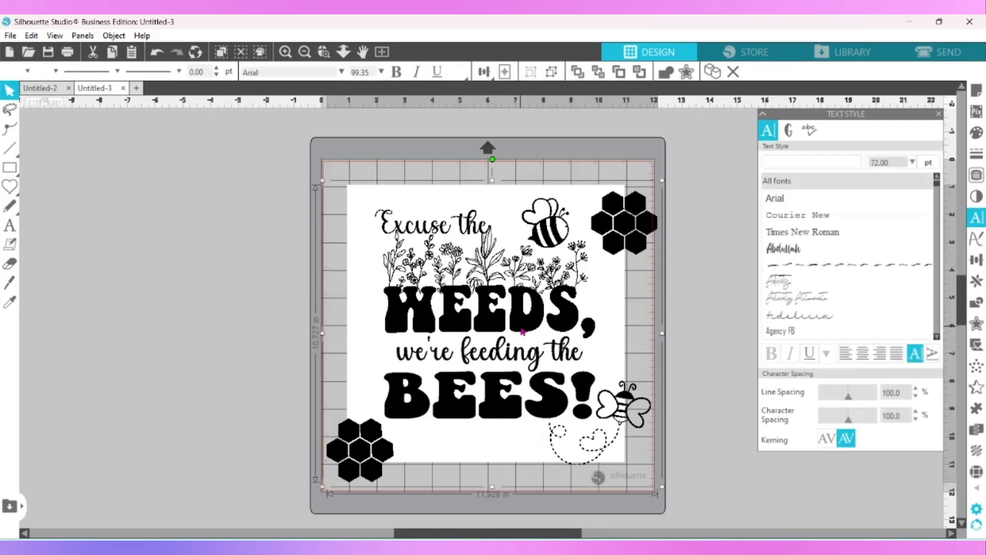
{"action": "left_click", "coordinate": [559, 391]}
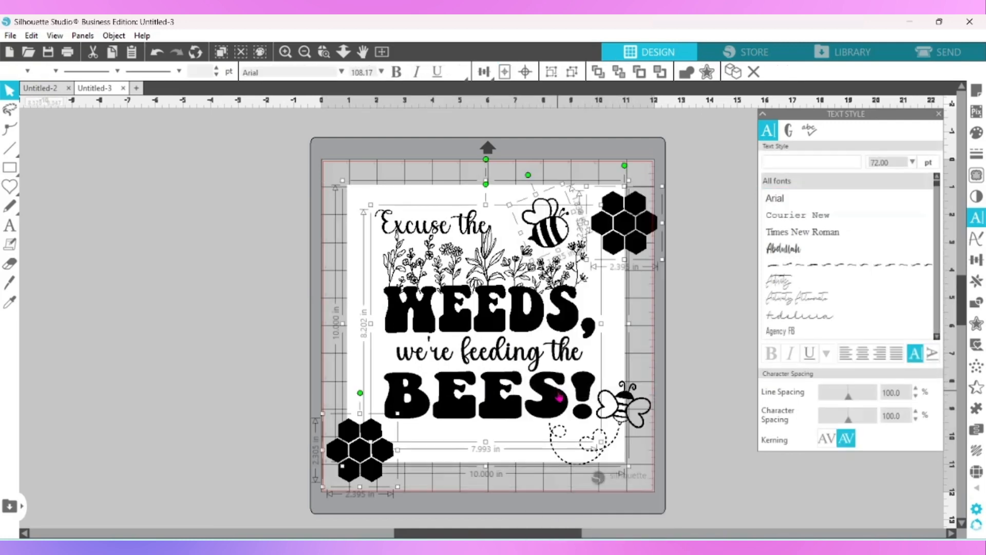
{"action": "left_click", "coordinate": [678, 367]}
{"action": "left_click_drag", "start_coordinate": [568, 327], "coordinate": [554, 323]}
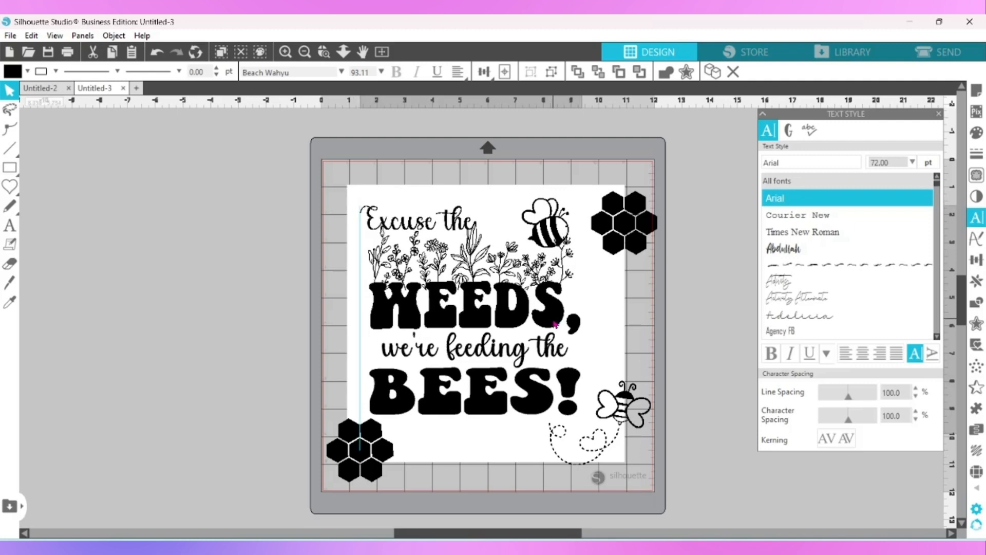
Step: Shrink the bee with the dashed trail to about 2.93 in wide, tilt it and fit it beside "BEES!" inside the white square
{"action": "left_click_drag", "start_coordinate": [622, 396], "coordinate": [602, 389]}
{"action": "left_click_drag", "start_coordinate": [651, 453], "coordinate": [637, 445]}
{"action": "left_click_drag", "start_coordinate": [596, 389], "coordinate": [600, 393]}
{"action": "left_click_drag", "start_coordinate": [640, 449], "coordinate": [629, 443]}
{"action": "left_click_drag", "start_coordinate": [596, 394], "coordinate": [601, 393]}
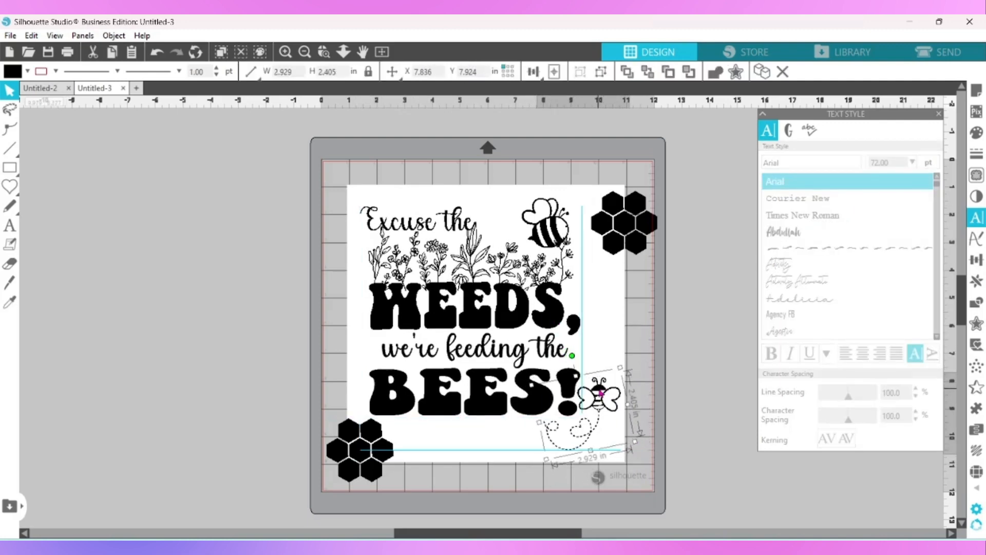
{"action": "left_click_drag", "start_coordinate": [514, 212], "coordinate": [514, 200]}
{"action": "left_click", "coordinate": [431, 126]}
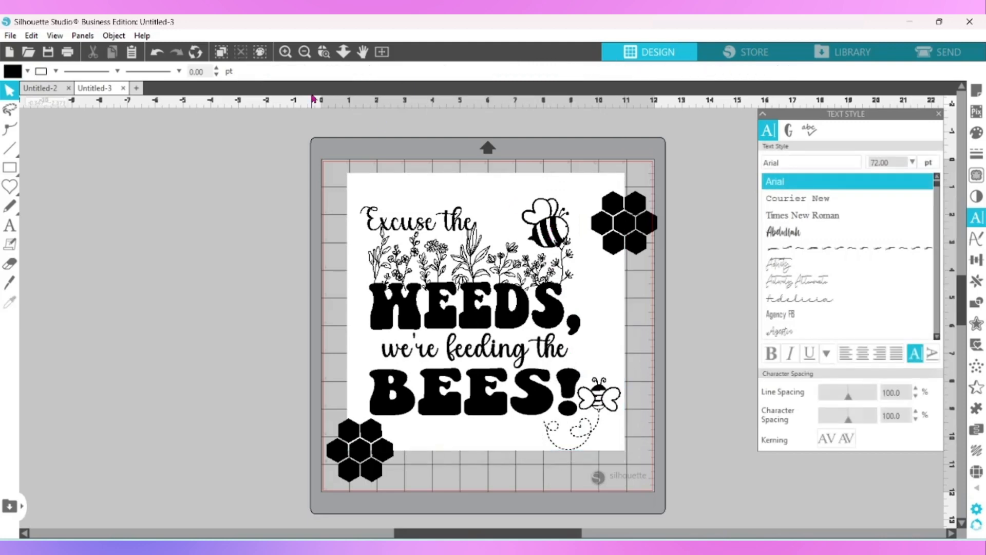
{"action": "left_click", "coordinate": [156, 53]}
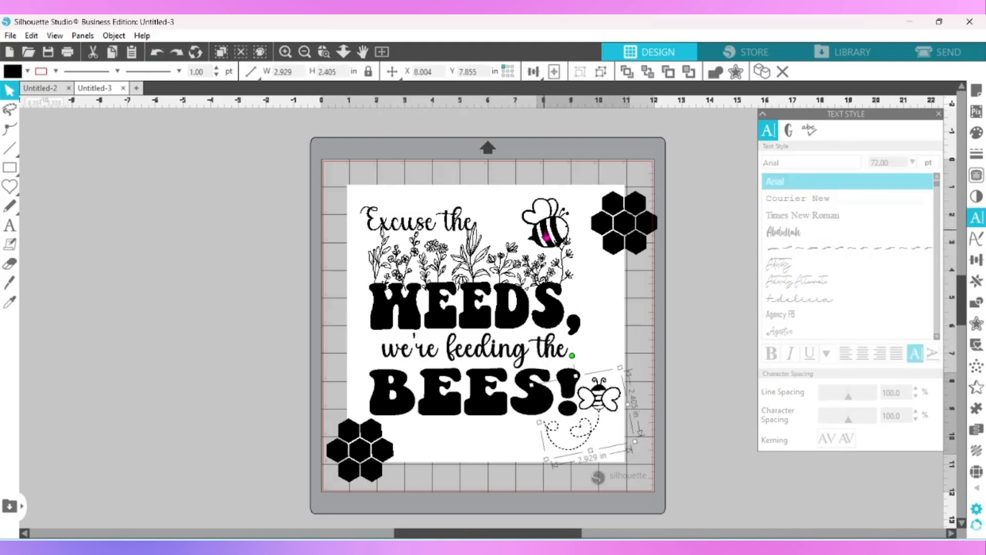
Step: Move the upper bee slightly left and up, and ungroup the upper-right honeycomb into separate hexagons
{"action": "left_click_drag", "start_coordinate": [545, 232], "coordinate": [534, 226]}
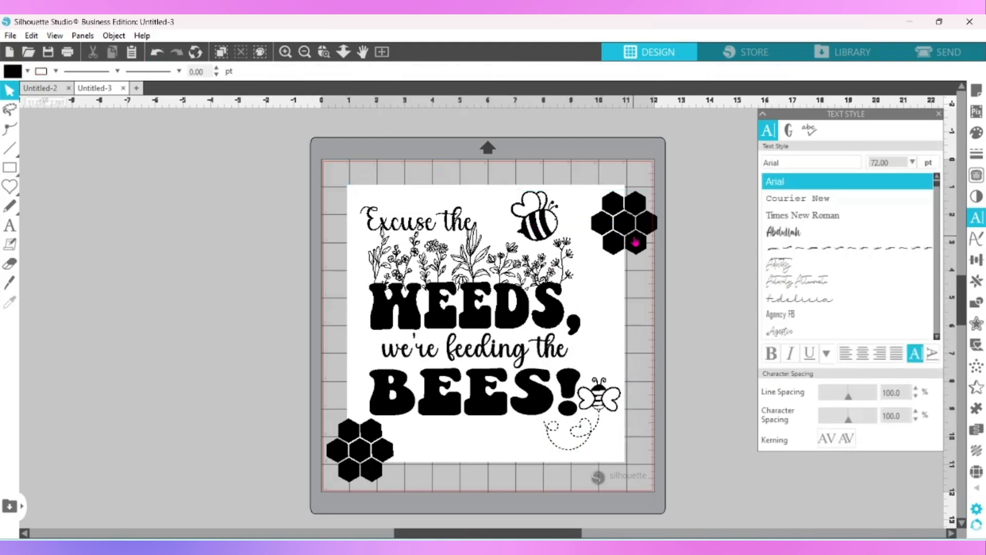
{"action": "left_click", "coordinate": [636, 242]}
{"action": "right_click", "coordinate": [635, 237]}
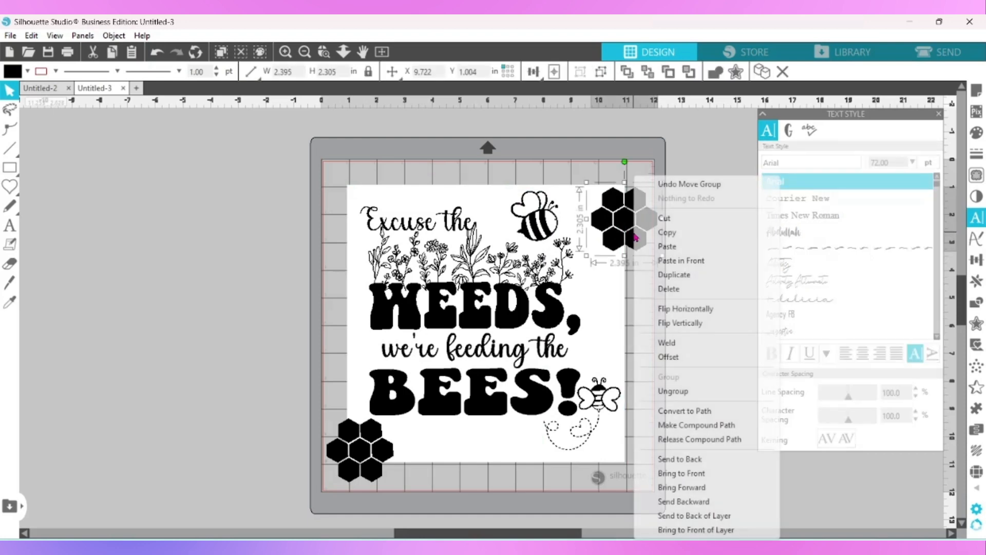
{"action": "left_click", "coordinate": [686, 391]}
{"action": "left_click", "coordinate": [684, 398]}
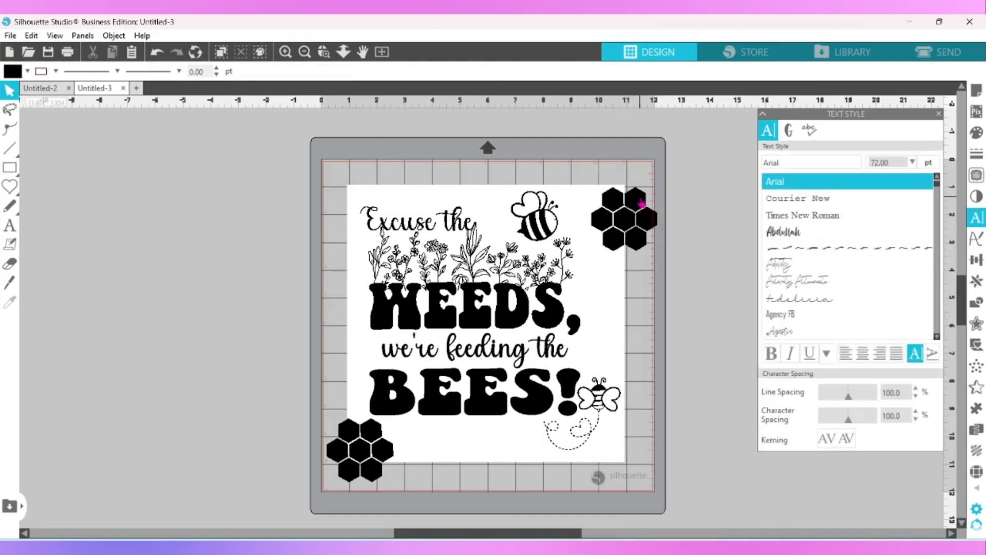
Step: Pull the overhanging hexagons off the white square and cut the central one straight along the square's right edge with the Knife tool
{"action": "left_click_drag", "start_coordinate": [641, 204], "coordinate": [684, 198]}
{"action": "mouse_move", "coordinate": [646, 230]}
{"action": "left_mouse_down"}
{"action": "mouse_move", "coordinate": [679, 223]}
{"action": "mouse_move", "coordinate": [652, 235]}
{"action": "left_mouse_up"}
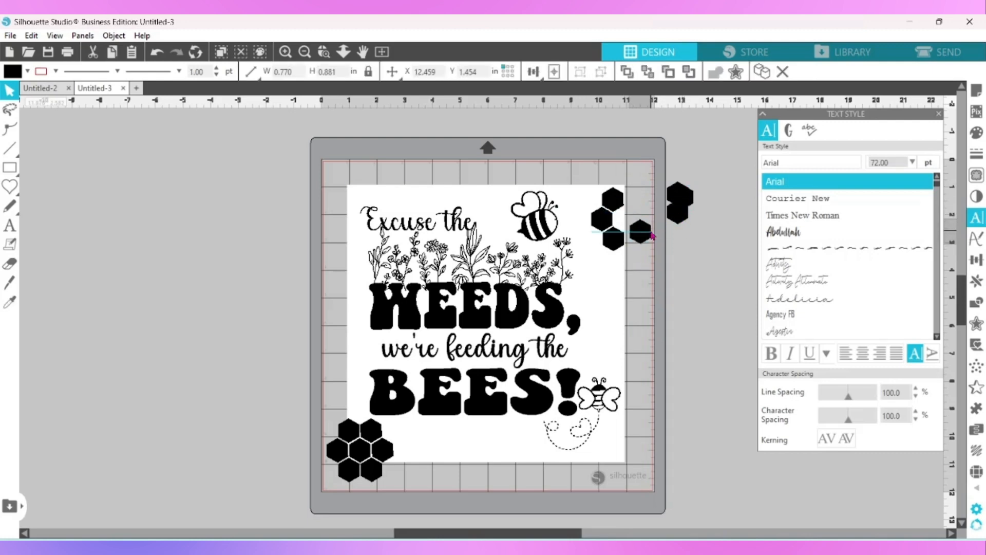
{"action": "left_click", "coordinate": [286, 52]}
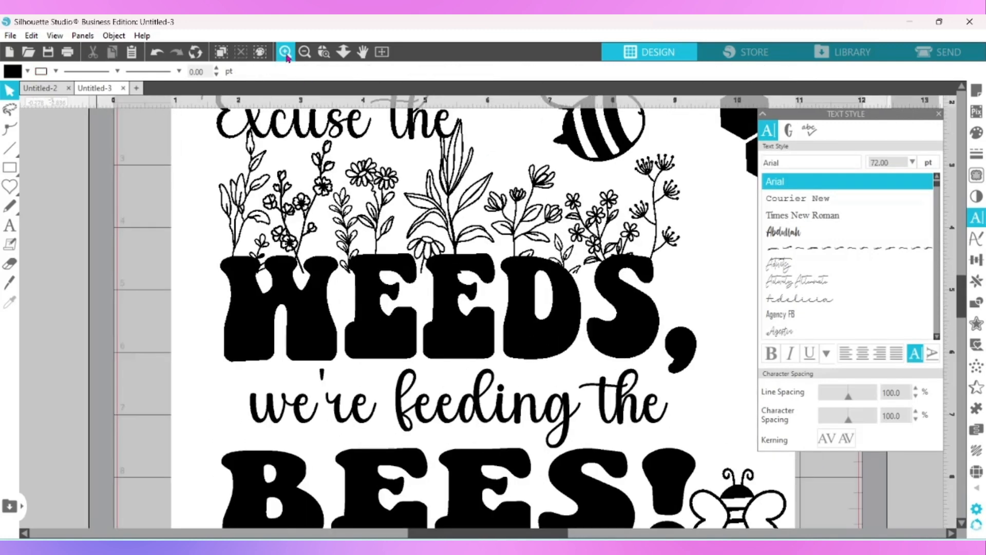
{"action": "left_click_drag", "start_coordinate": [543, 531], "coordinate": [609, 525]}
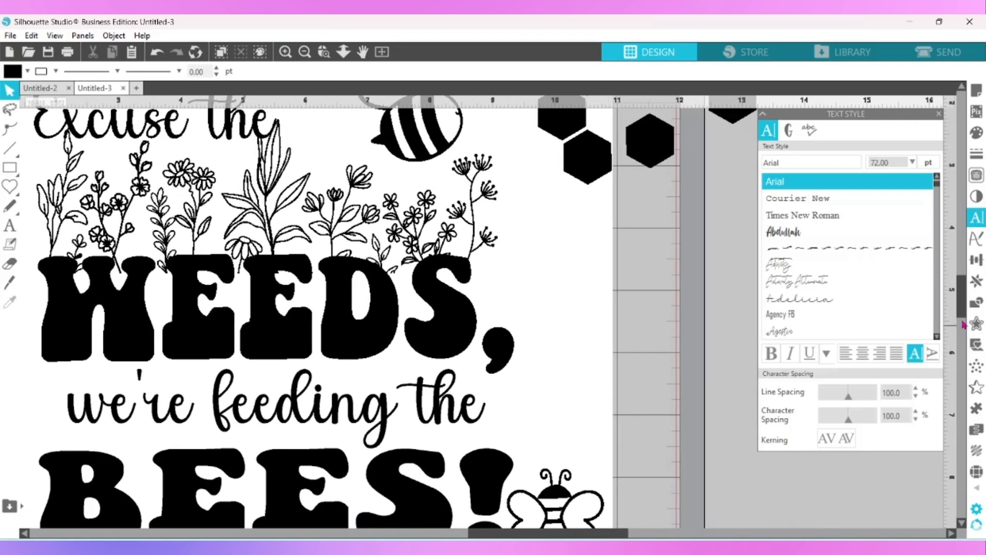
{"action": "left_click_drag", "start_coordinate": [964, 307], "coordinate": [962, 287]}
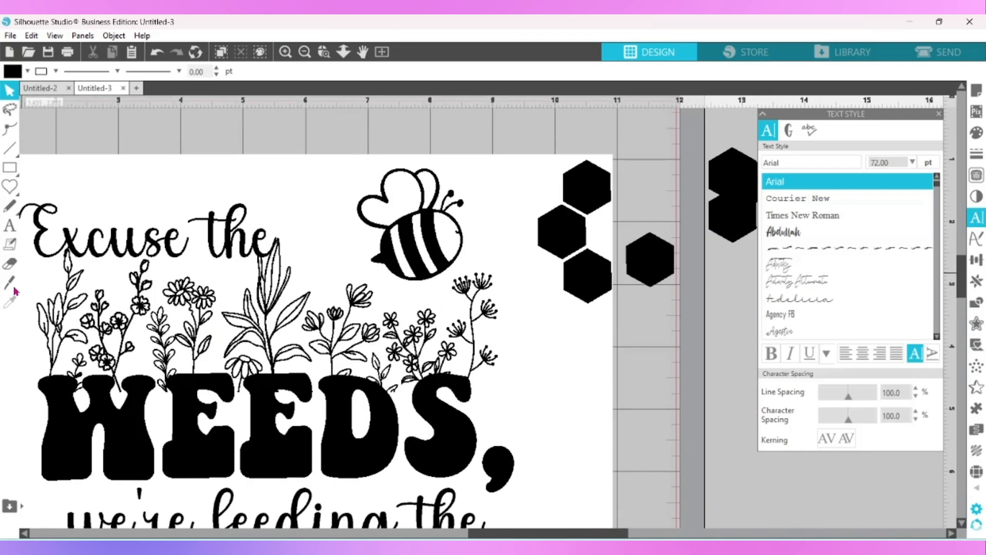
{"action": "left_click", "coordinate": [11, 284]}
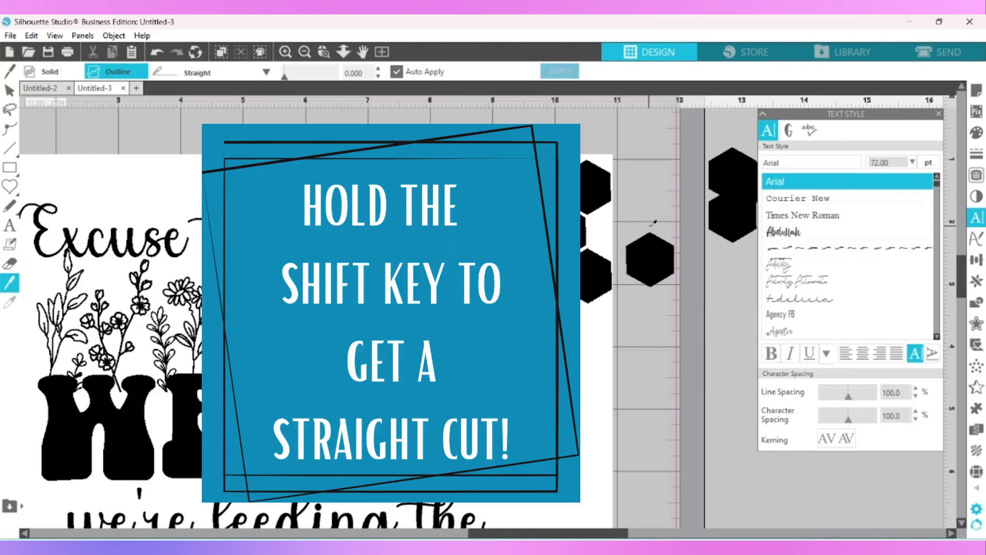
{"action": "mouse_move", "coordinate": [638, 228]}
{"action": "left_mouse_down"}
{"action": "mouse_move", "coordinate": [654, 297]}
{"action": "mouse_move", "coordinate": [691, 275]}
{"action": "mouse_move", "coordinate": [645, 272]}
{"action": "mouse_move", "coordinate": [612, 240]}
{"action": "left_mouse_up"}
{"action": "left_click", "coordinate": [603, 110]}
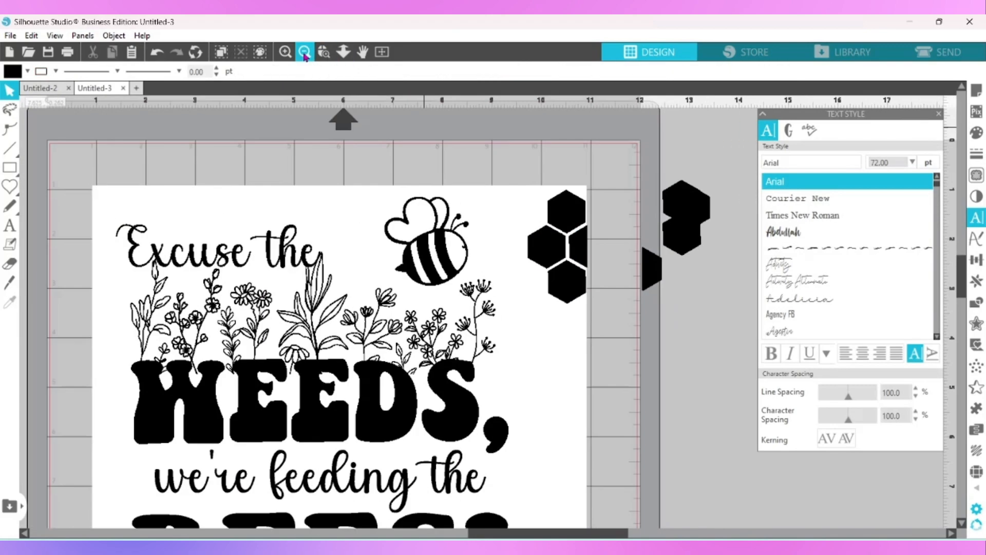
Step: Select the loose hexagons and the cut-off piece to the right of the sign and delete them
{"action": "left_click", "coordinate": [304, 53]}
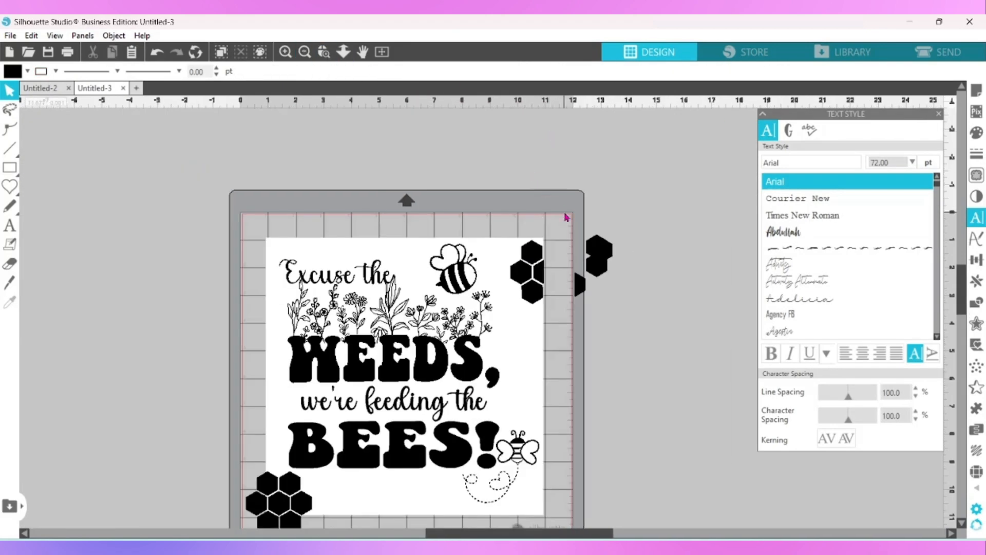
{"action": "left_click_drag", "start_coordinate": [567, 217], "coordinate": [639, 301]}
{"action": "right_click", "coordinate": [608, 259]}
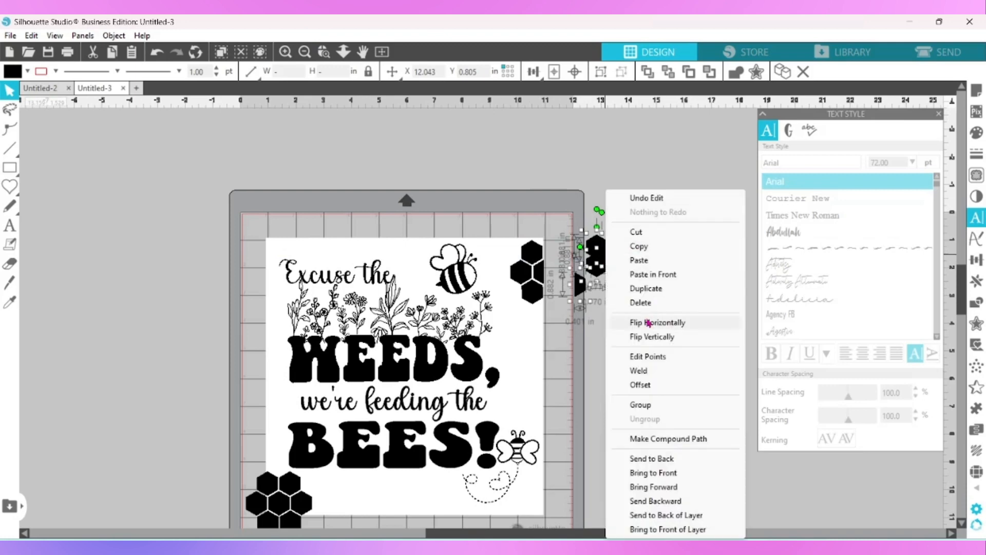
{"action": "left_click", "coordinate": [646, 303]}
Step: Nudge the lower-left honeycomb slightly up, and shift the white square to the right to clear the honeycomb's left edge
{"action": "left_click_drag", "start_coordinate": [570, 534], "coordinate": [530, 535]}
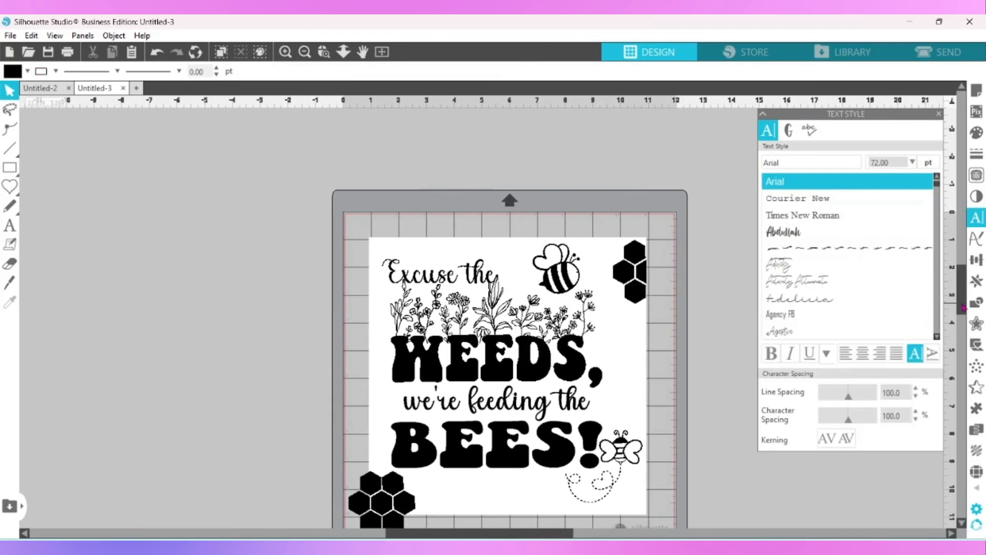
{"action": "scroll", "coordinate": [337, 144], "scroll_direction": "down", "scroll_amount": 5}
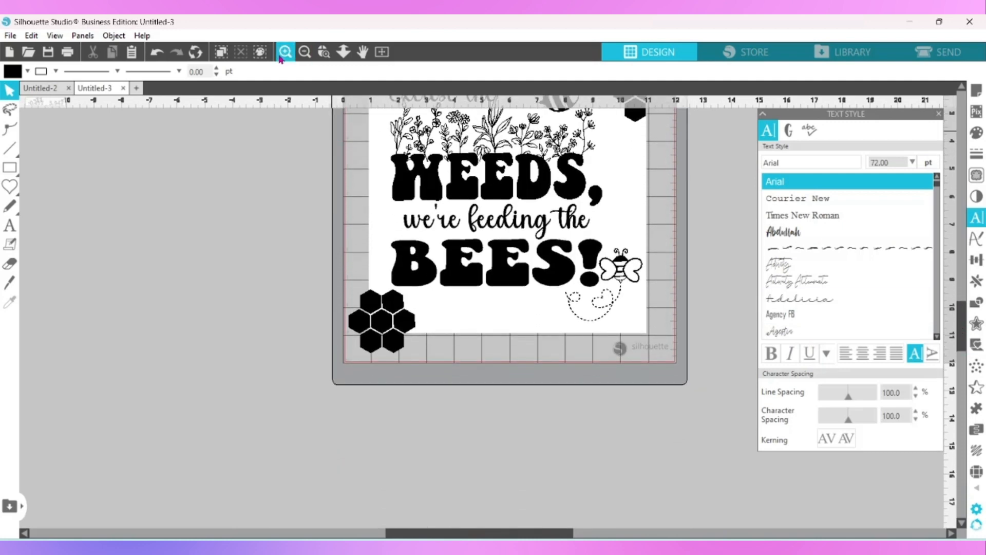
{"action": "left_click", "coordinate": [285, 53]}
{"action": "left_click", "coordinate": [285, 52]}
{"action": "left_click", "coordinate": [285, 52]}
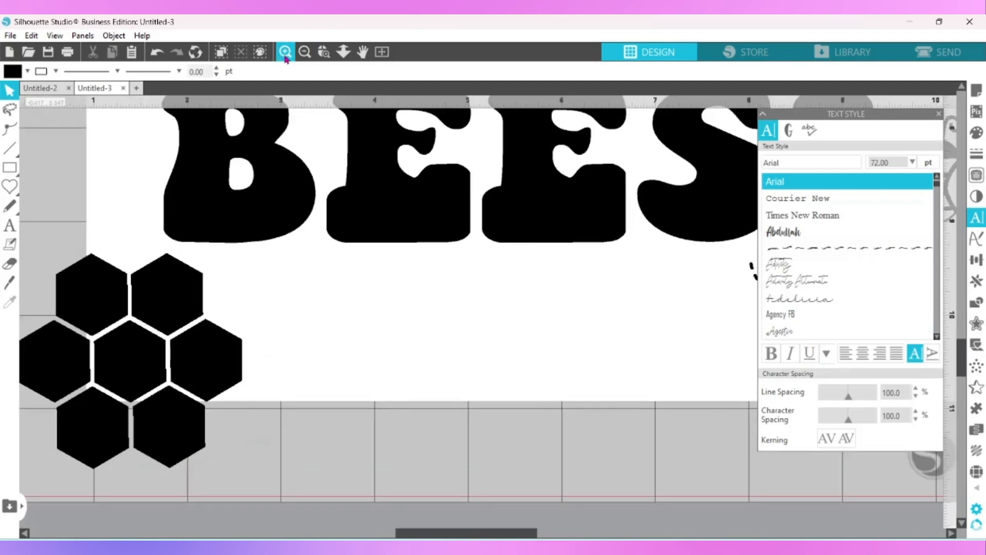
{"action": "left_click_drag", "start_coordinate": [150, 351], "coordinate": [150, 346]}
{"action": "left_click", "coordinate": [297, 434]}
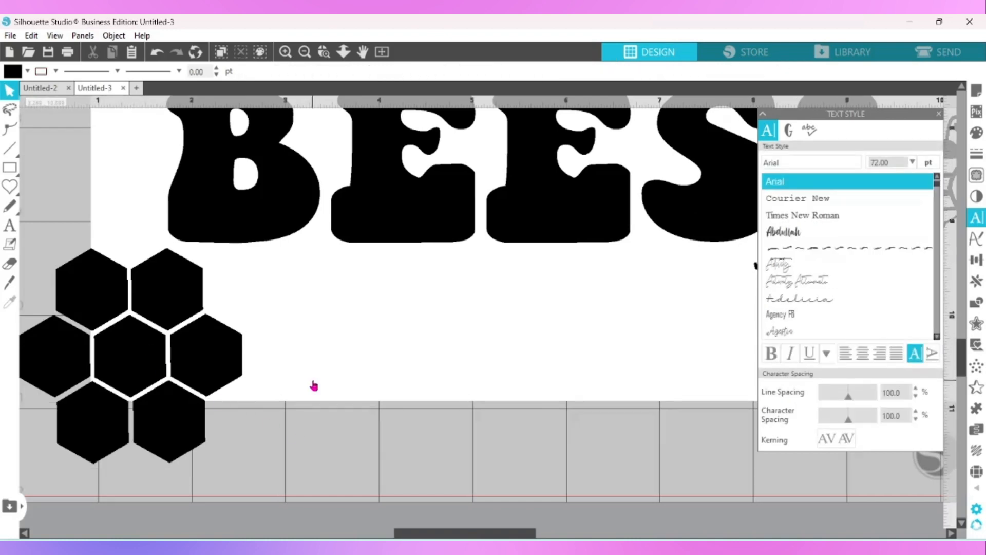
{"action": "left_click_drag", "start_coordinate": [323, 385], "coordinate": [457, 372]}
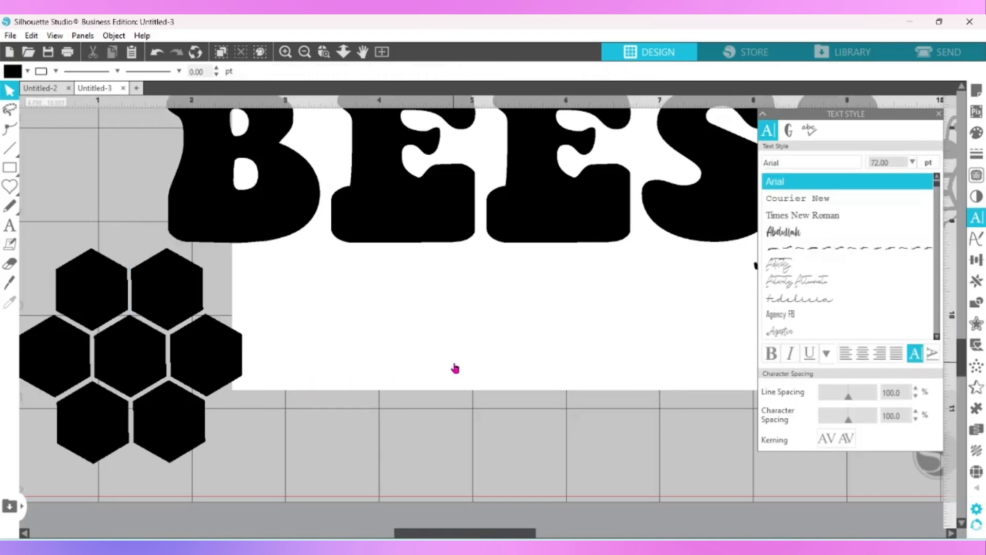
Step: Cut the lower-left honeycomb vertically along the sign's left edge with the Knife tool and pull the overhanging pieces away
{"action": "left_click", "coordinate": [10, 286]}
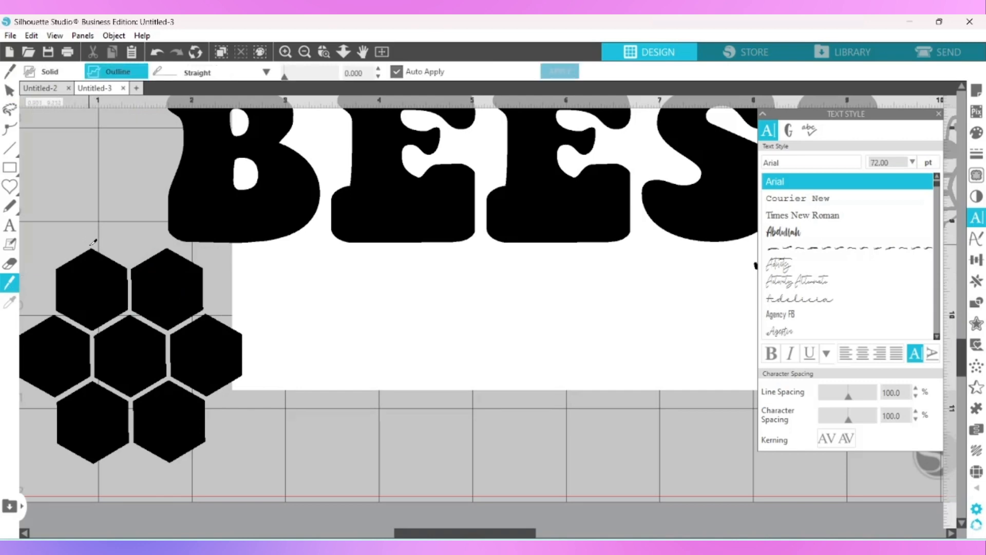
{"action": "left_click_drag", "start_coordinate": [96, 241], "coordinate": [101, 489]}
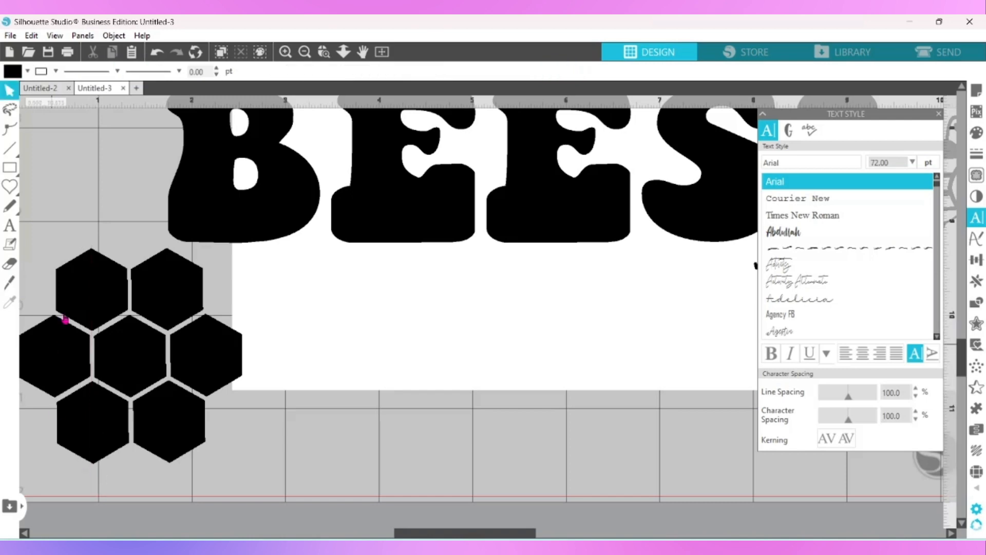
{"action": "left_click_drag", "start_coordinate": [66, 319], "coordinate": [38, 323]}
{"action": "left_click_drag", "start_coordinate": [77, 425], "coordinate": [42, 428]}
{"action": "left_click_drag", "start_coordinate": [45, 344], "coordinate": [27, 352]}
{"action": "left_click", "coordinate": [33, 239]}
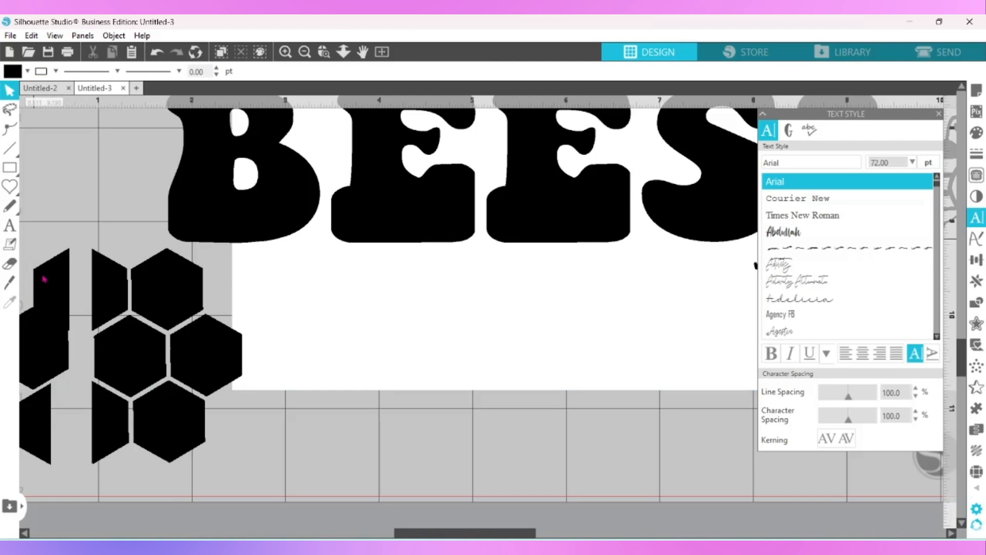
Step: Select all the cut-off pieces to the left of the lower honeycomb and delete them
{"action": "left_click", "coordinate": [44, 278]}
{"action": "right_click", "coordinate": [42, 430]}
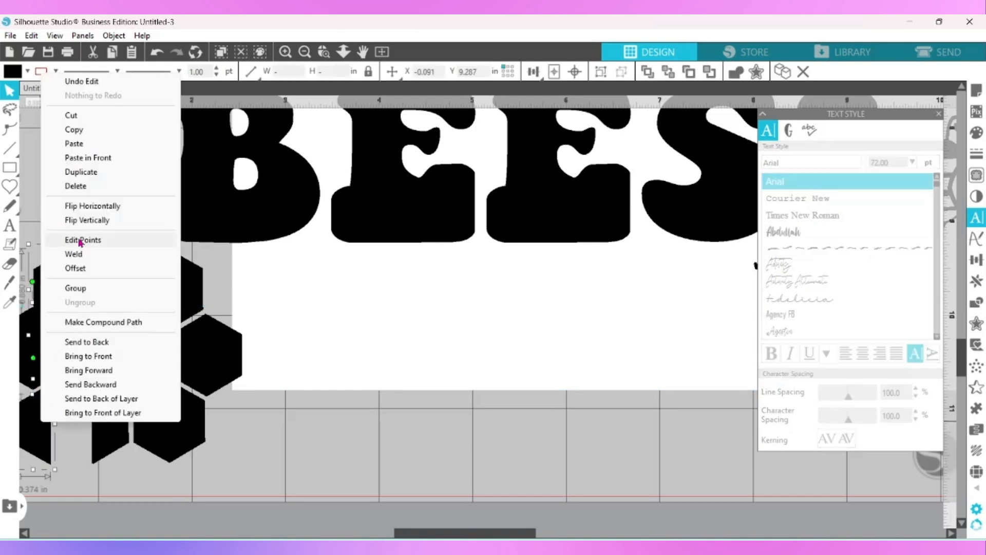
{"action": "left_click", "coordinate": [75, 186]}
Step: Cut the lower honeycomb horizontally along the sign's bottom edge with the Knife tool, then delete the severed pieces and the small leftover fragment
{"action": "left_click", "coordinate": [11, 284]}
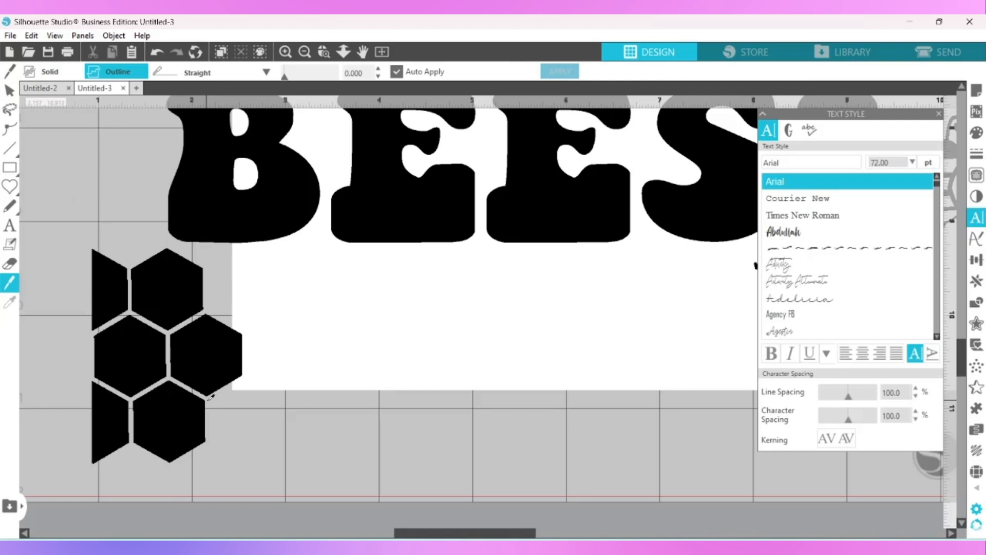
{"action": "mouse_move", "coordinate": [47, 413]}
{"action": "left_mouse_down"}
{"action": "mouse_move", "coordinate": [170, 436]}
{"action": "mouse_move", "coordinate": [173, 458]}
{"action": "left_mouse_up"}
{"action": "right_click", "coordinate": [173, 458]}
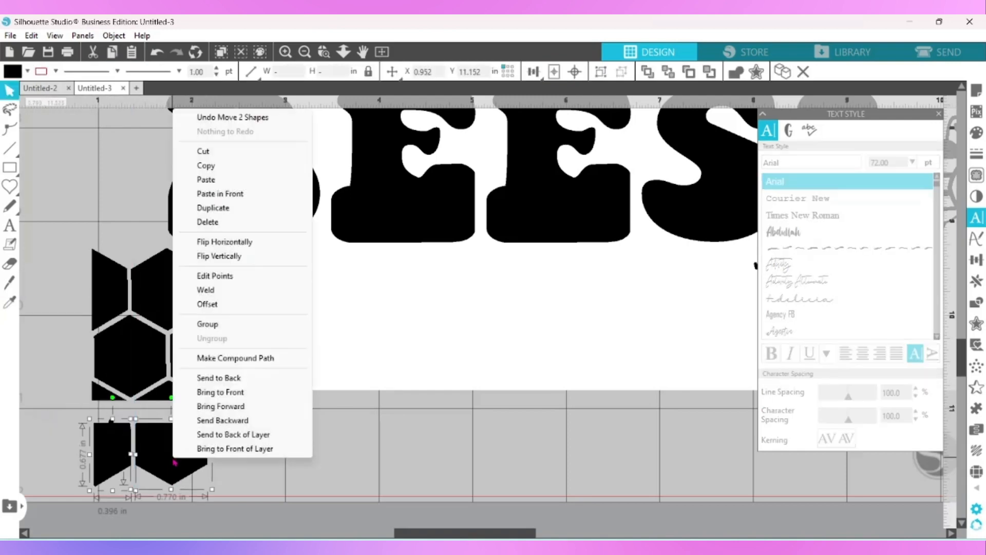
{"action": "left_click", "coordinate": [212, 223]}
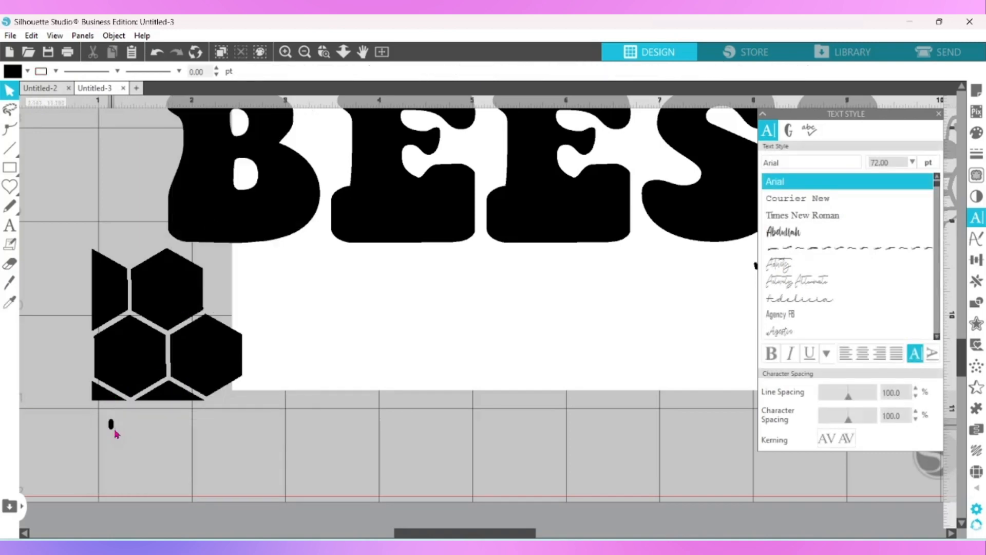
{"action": "right_click", "coordinate": [130, 443]}
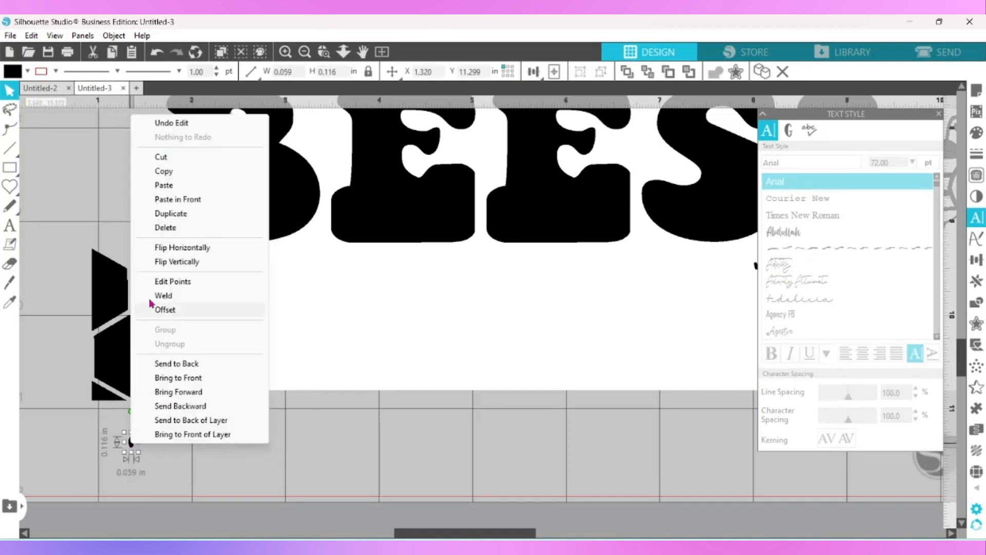
{"action": "left_click", "coordinate": [165, 227]}
Step: Select all remaining pieces of the trimmed lower-left honeycomb and group them
{"action": "left_click_drag", "start_coordinate": [68, 267], "coordinate": [245, 409]}
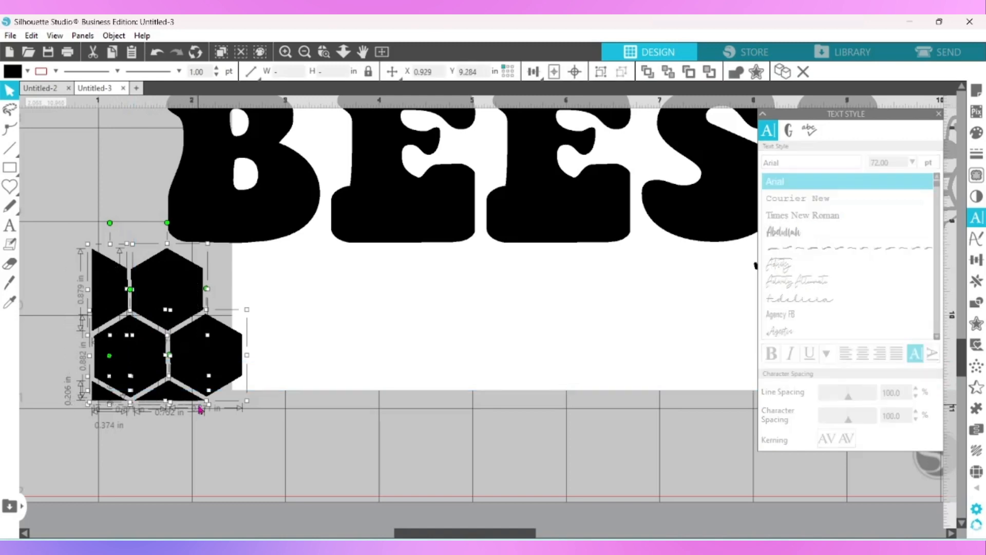
{"action": "right_click", "coordinate": [201, 338]}
{"action": "left_click", "coordinate": [235, 236]}
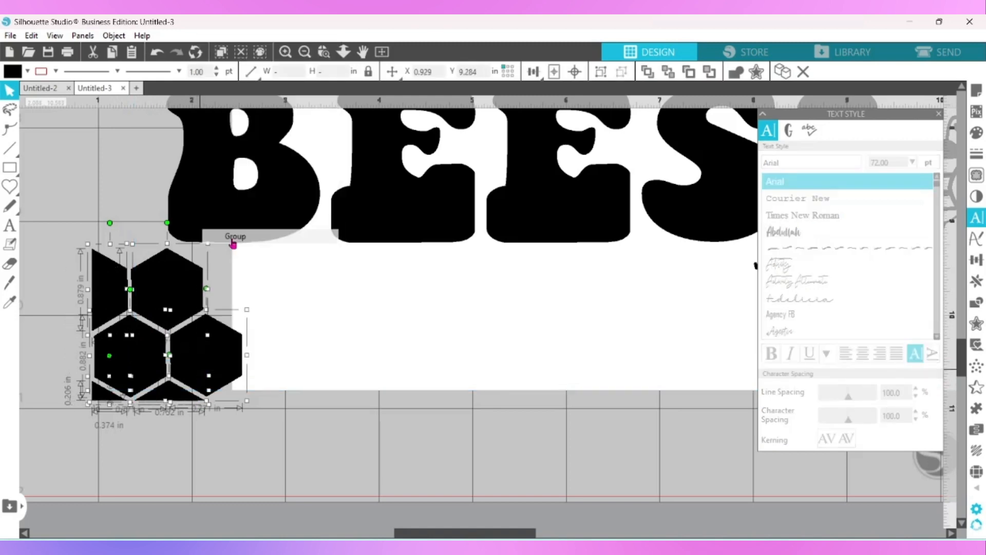
Step: Move the white 10-inch square off the mat to its left, and group all the artwork left on the mat
{"action": "left_click", "coordinate": [305, 52]}
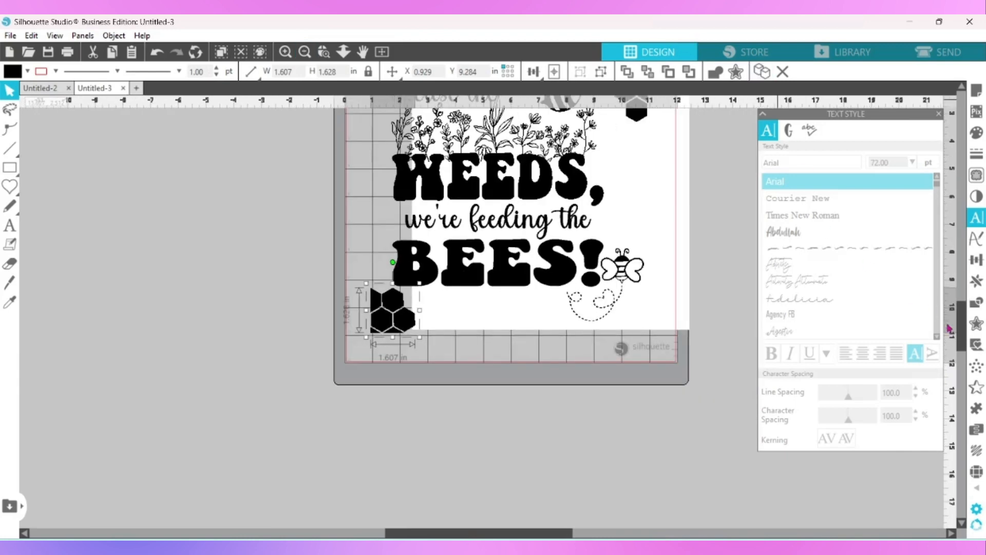
{"action": "left_click_drag", "start_coordinate": [962, 336], "coordinate": [961, 311]}
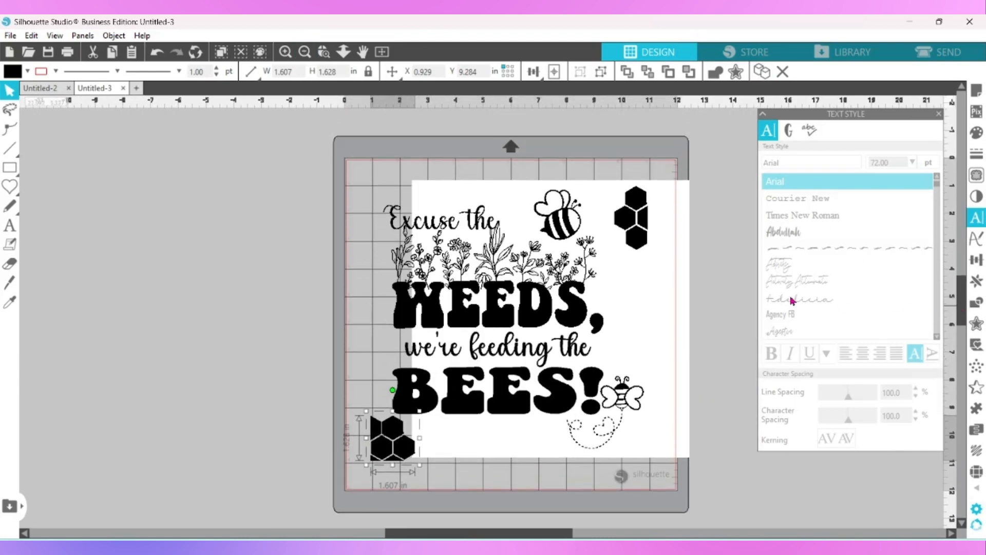
{"action": "left_click_drag", "start_coordinate": [645, 330], "coordinate": [262, 291]}
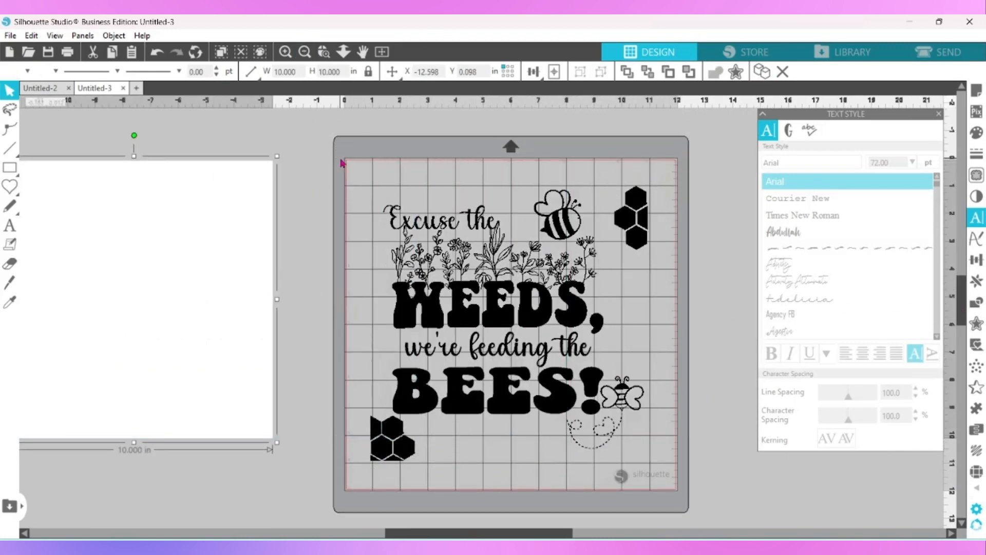
{"action": "left_click_drag", "start_coordinate": [342, 164], "coordinate": [689, 477]}
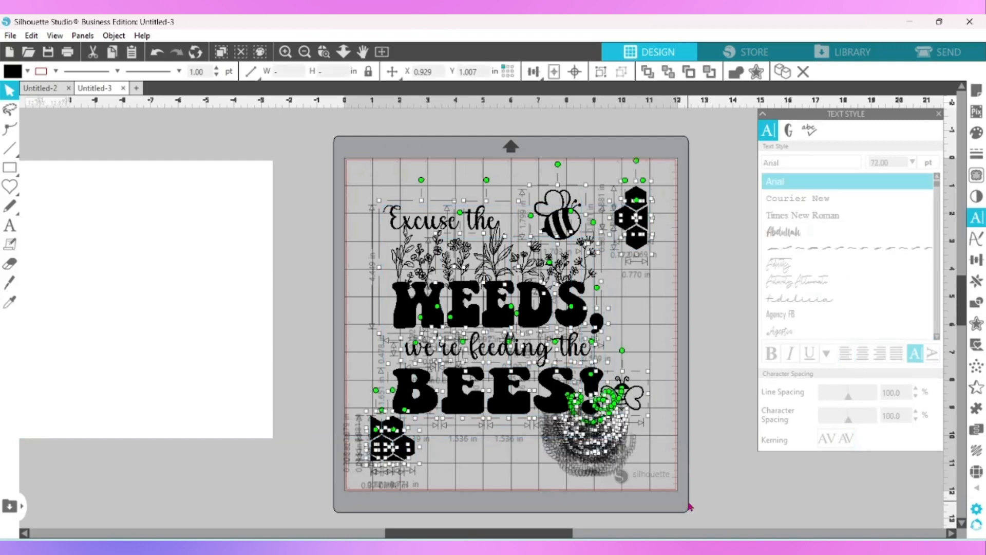
{"action": "right_click", "coordinate": [586, 301]}
{"action": "left_click", "coordinate": [628, 297]}
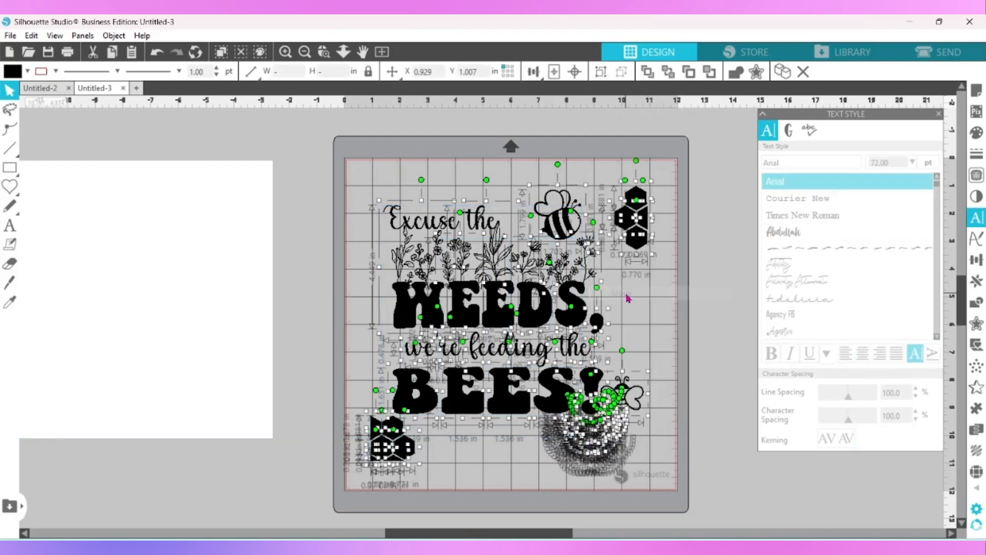
Step: Move the grouped design up and left toward the mat's upper-left corner, and open the Send view for cutting
{"action": "left_click_drag", "start_coordinate": [582, 313], "coordinate": [570, 294]}
{"action": "left_click_drag", "start_coordinate": [565, 293], "coordinate": [572, 293]}
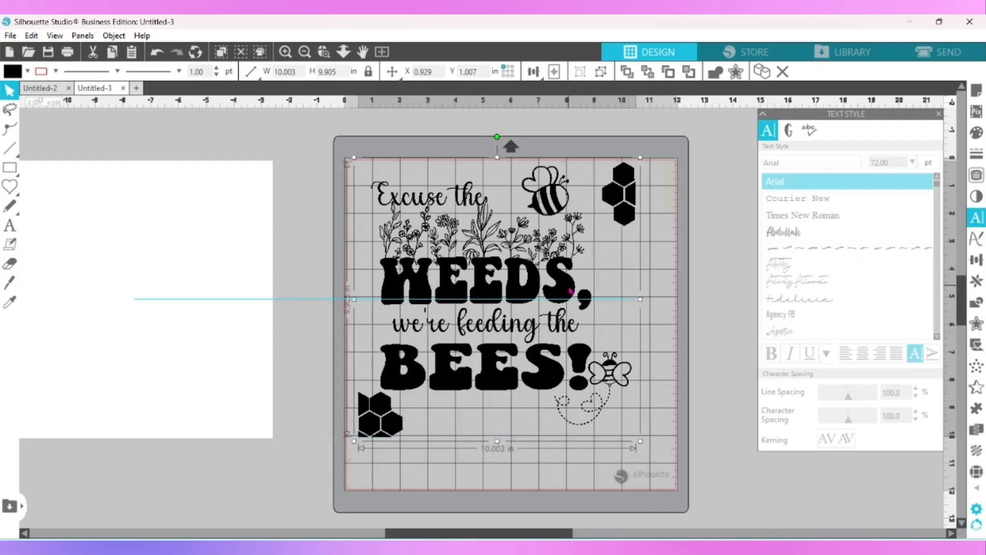
{"action": "left_click", "coordinate": [727, 325]}
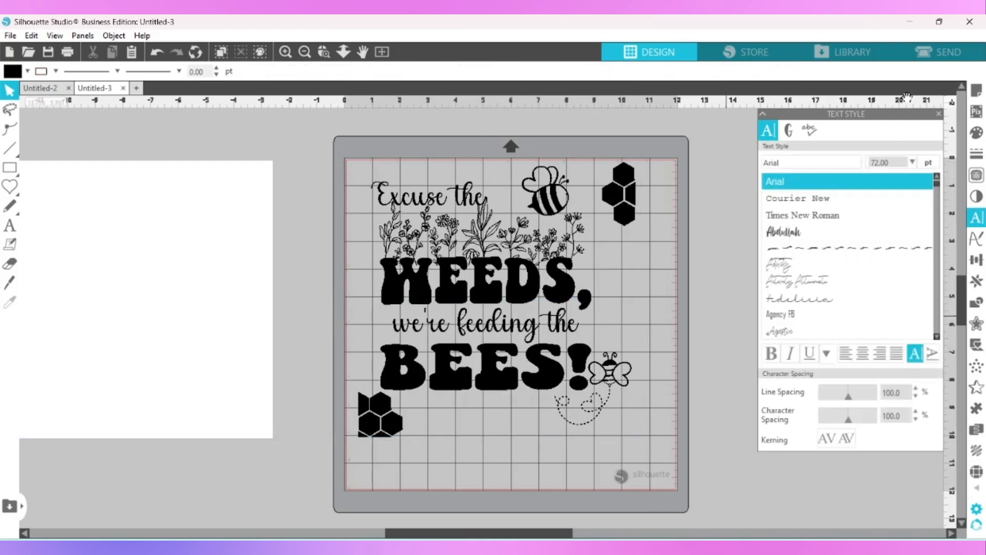
{"action": "left_click", "coordinate": [927, 54]}
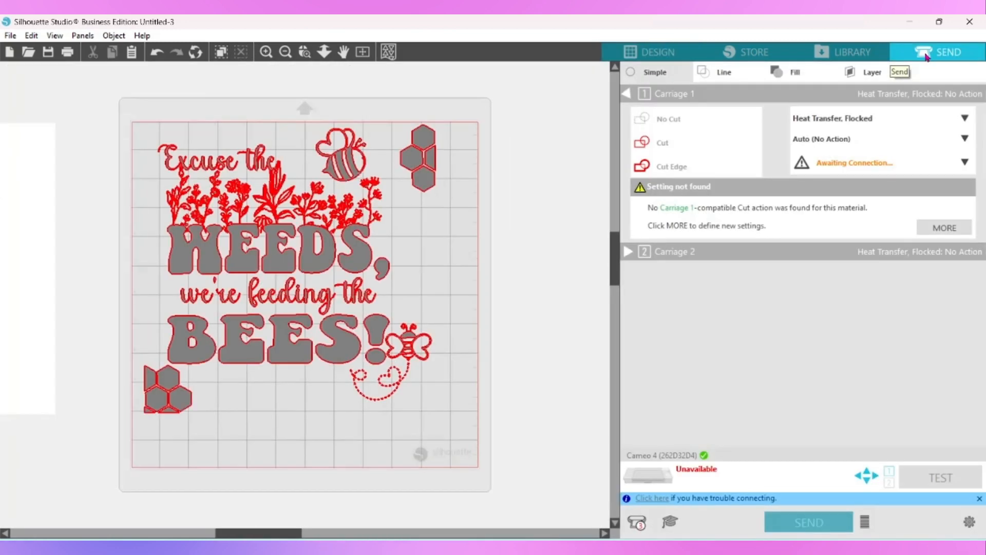